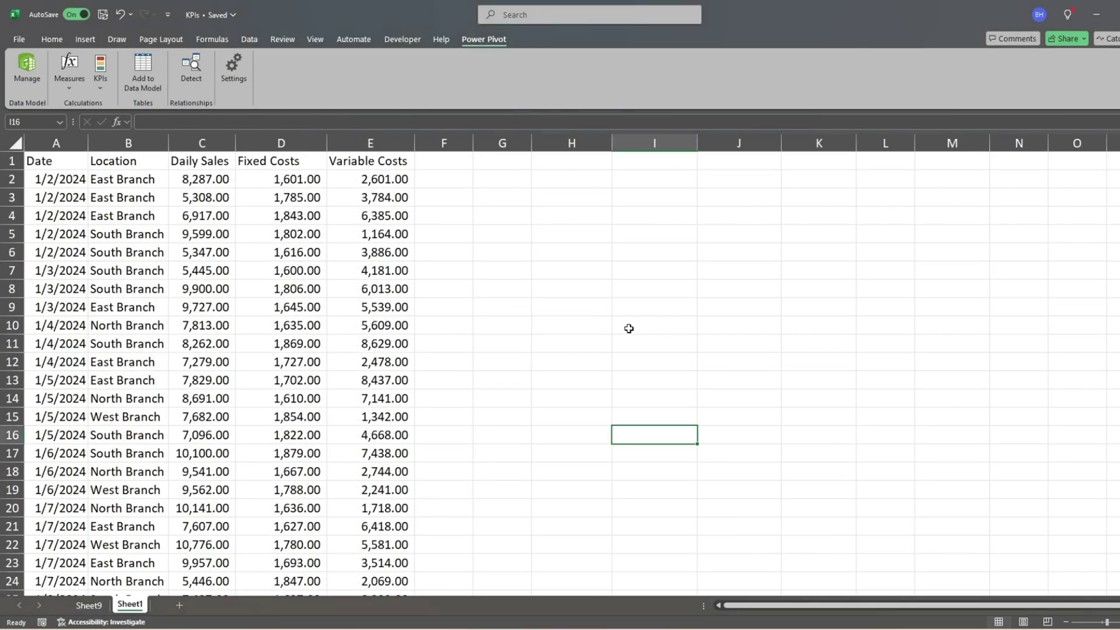
Step: Enable the Microsoft Power Pivot for Excel COM add-in in Excel Options
{"action": "left_click", "coordinate": [18, 41]}
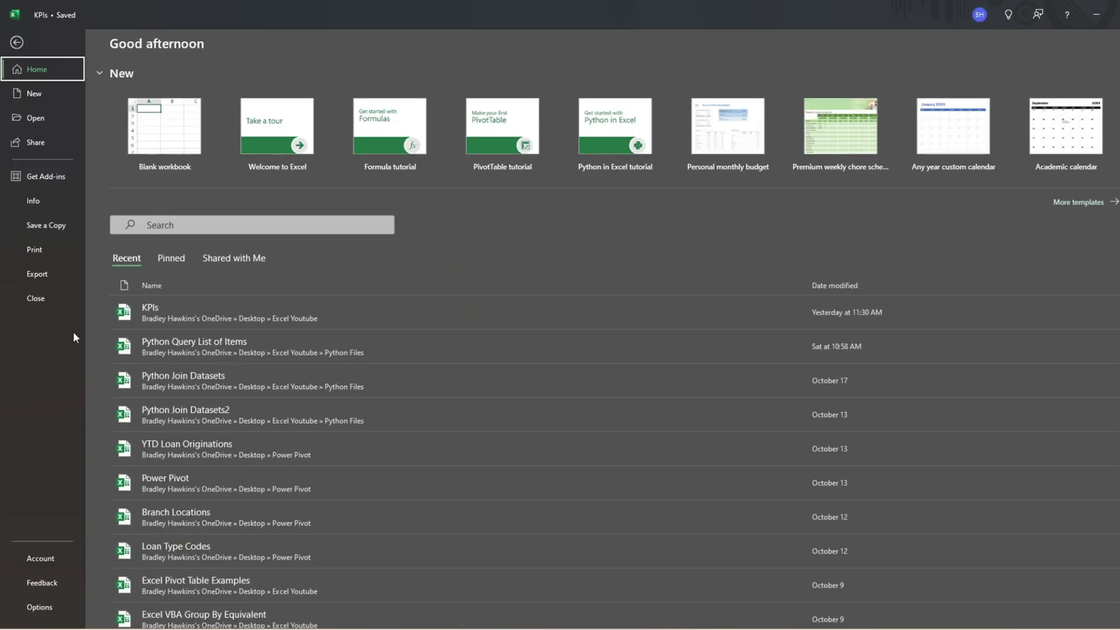
{"action": "left_click", "coordinate": [39, 607]}
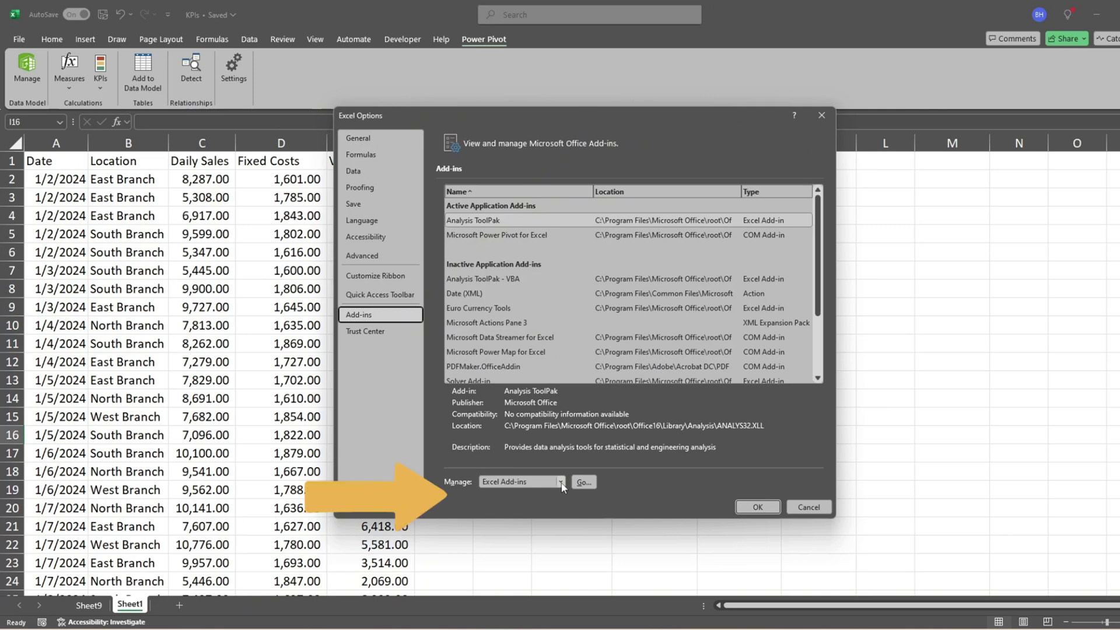
{"action": "left_click", "coordinate": [516, 482]}
{"action": "left_click", "coordinate": [506, 502]}
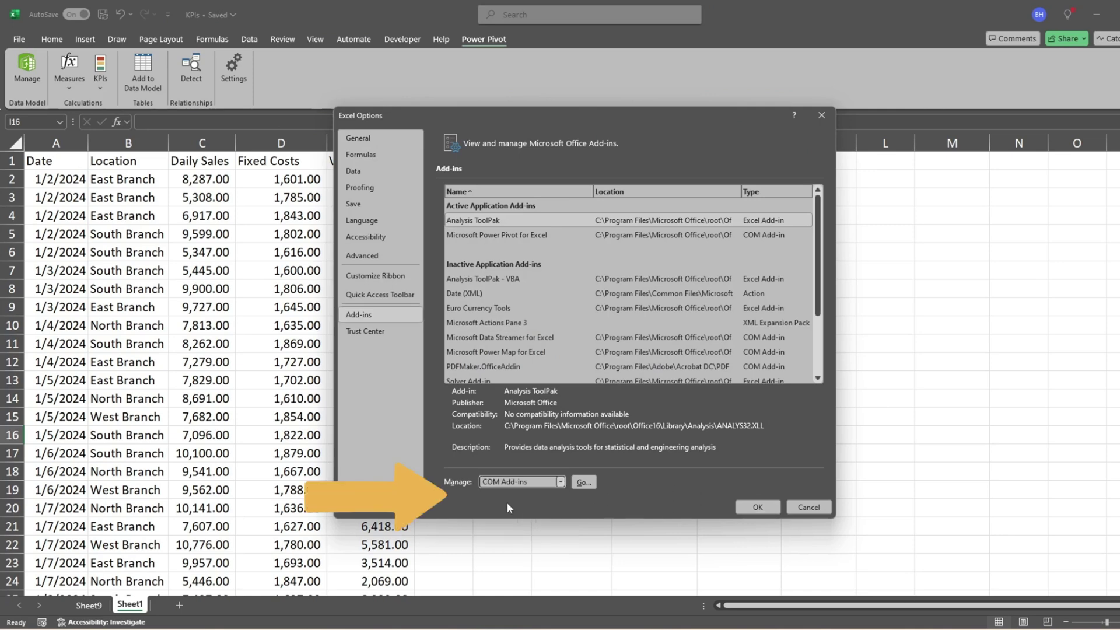
{"action": "left_click", "coordinate": [583, 483]}
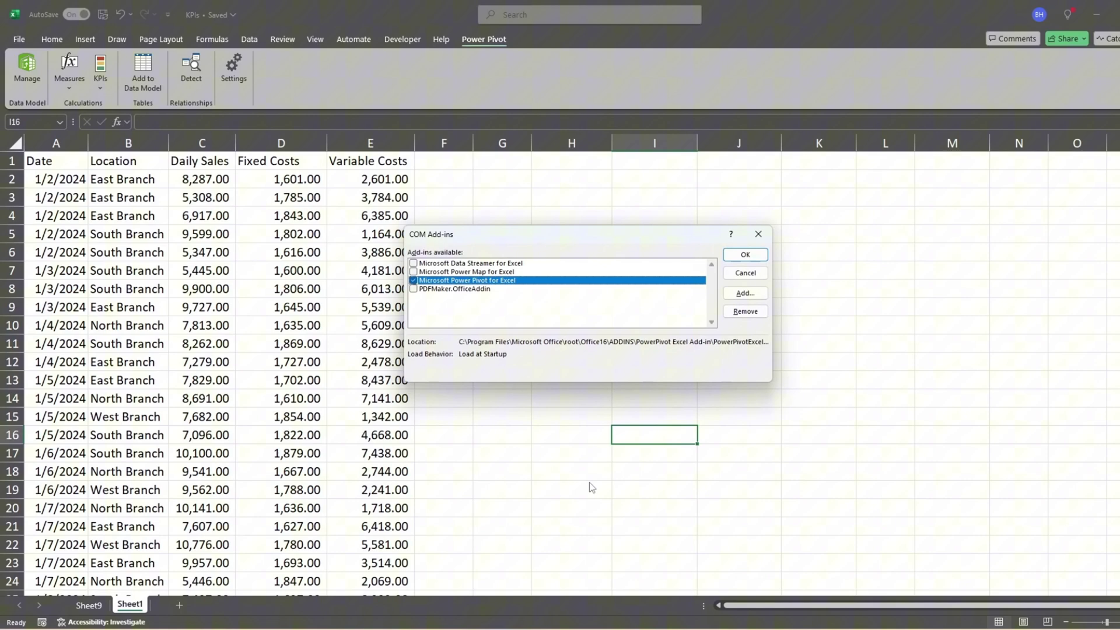
{"action": "left_click", "coordinate": [413, 281]}
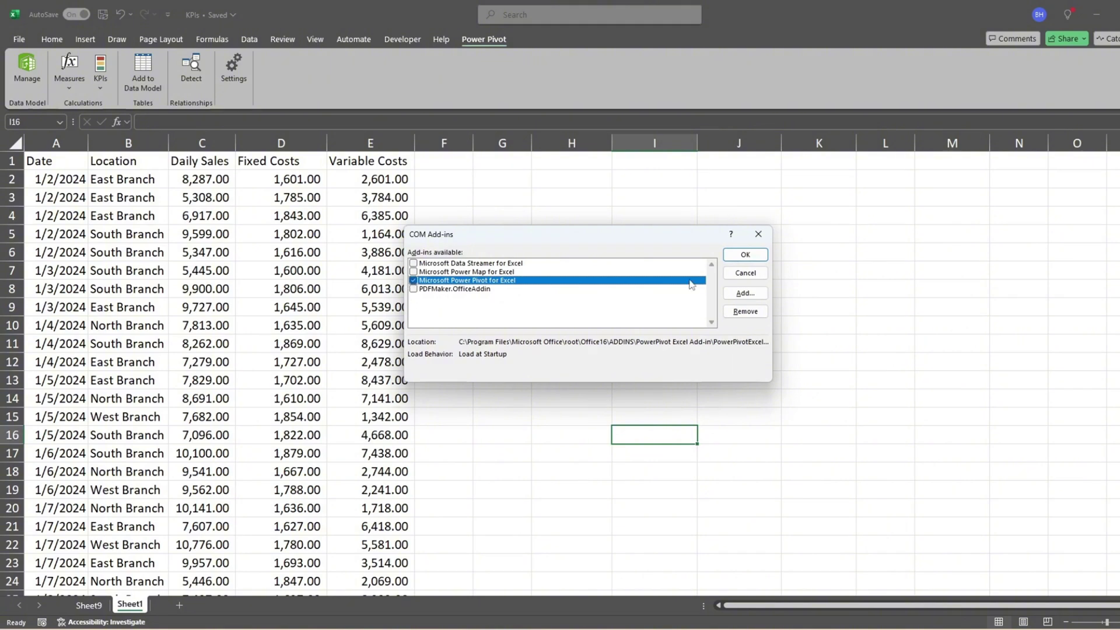
{"action": "left_click", "coordinate": [747, 257]}
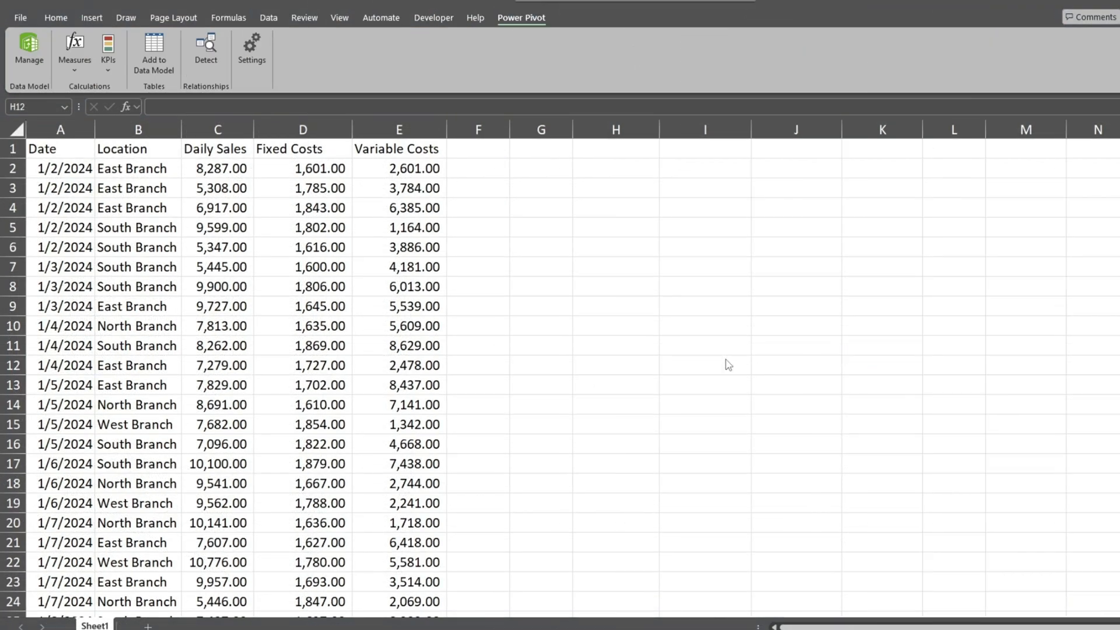
Step: Insert a PivotTable on a new sheet from the Sheet1!$A$1:$E$500 range, adding it to the Data Model
{"action": "left_click", "coordinate": [52, 149]}
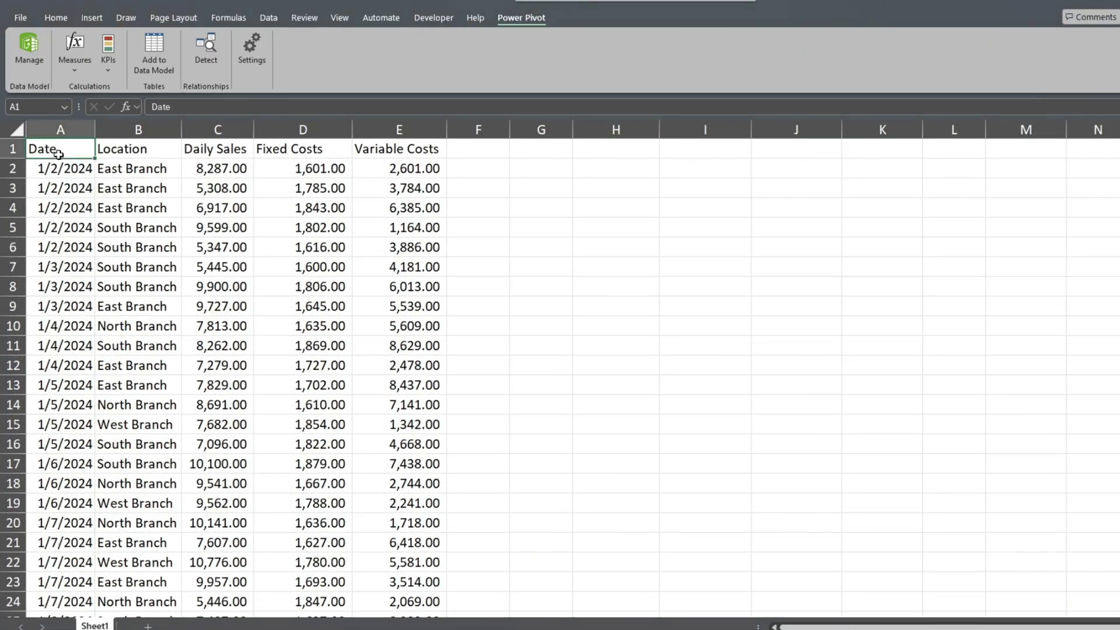
{"action": "left_click", "coordinate": [92, 18]}
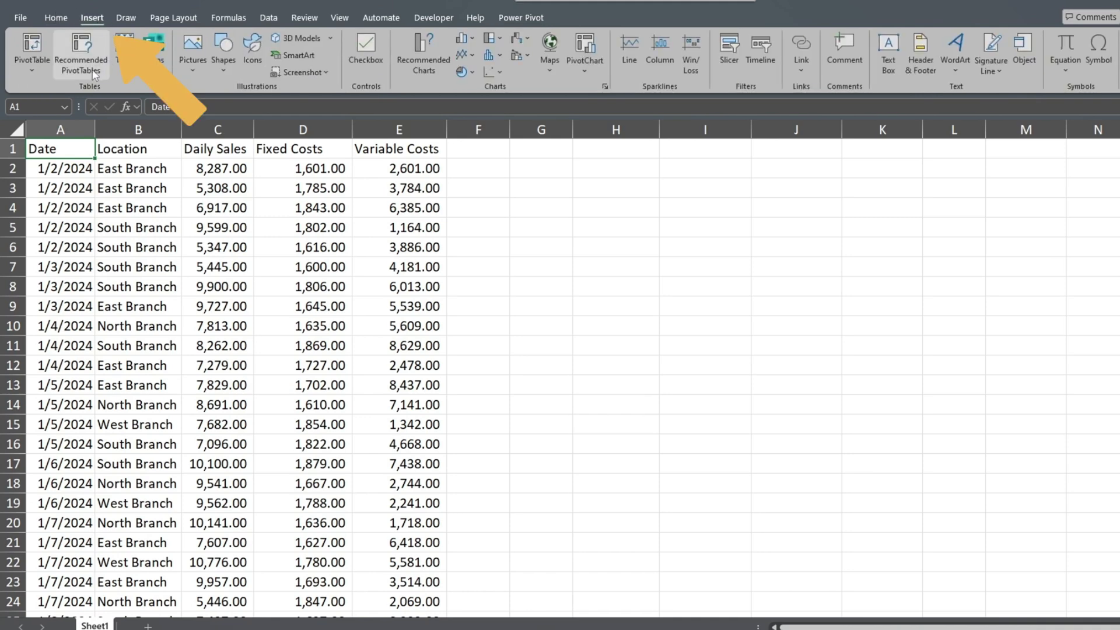
{"action": "left_click", "coordinate": [32, 73]}
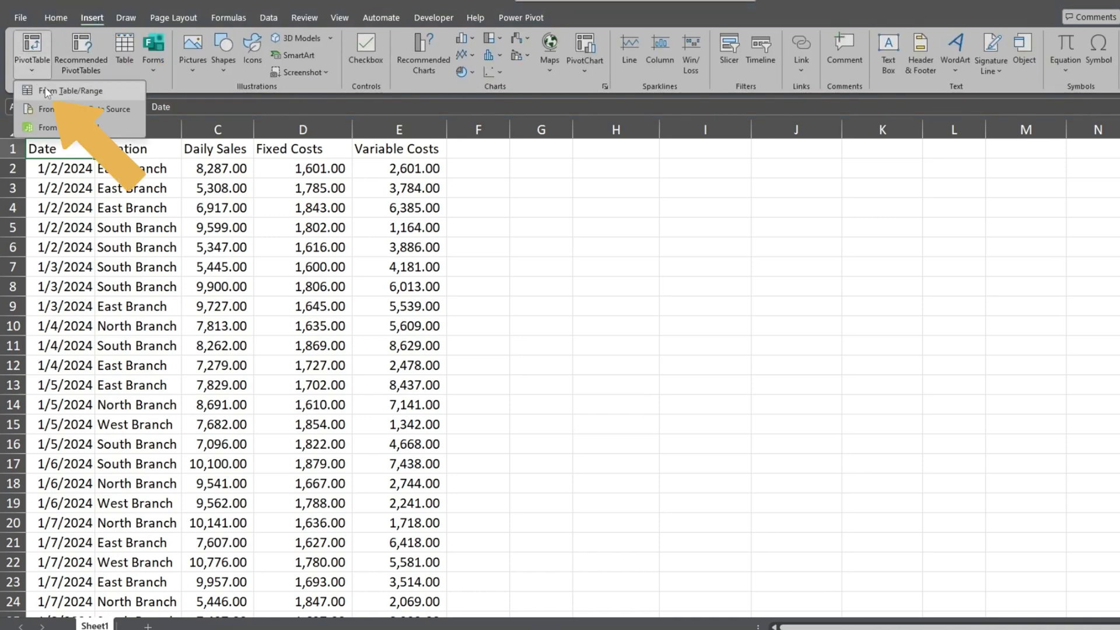
{"action": "left_click", "coordinate": [47, 92]}
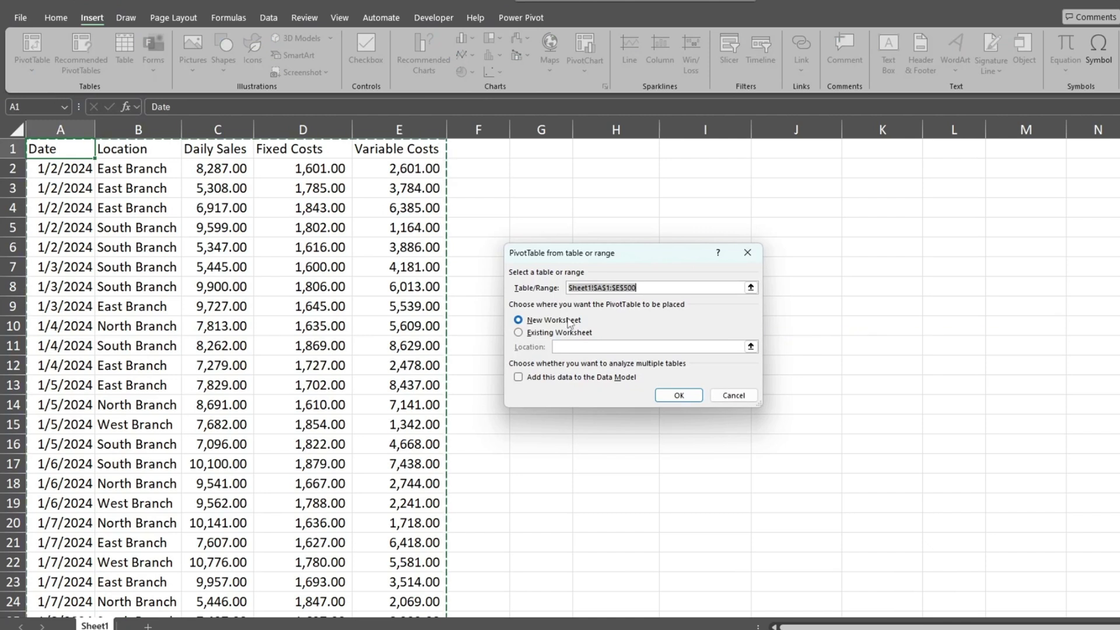
{"action": "left_click", "coordinate": [518, 378]}
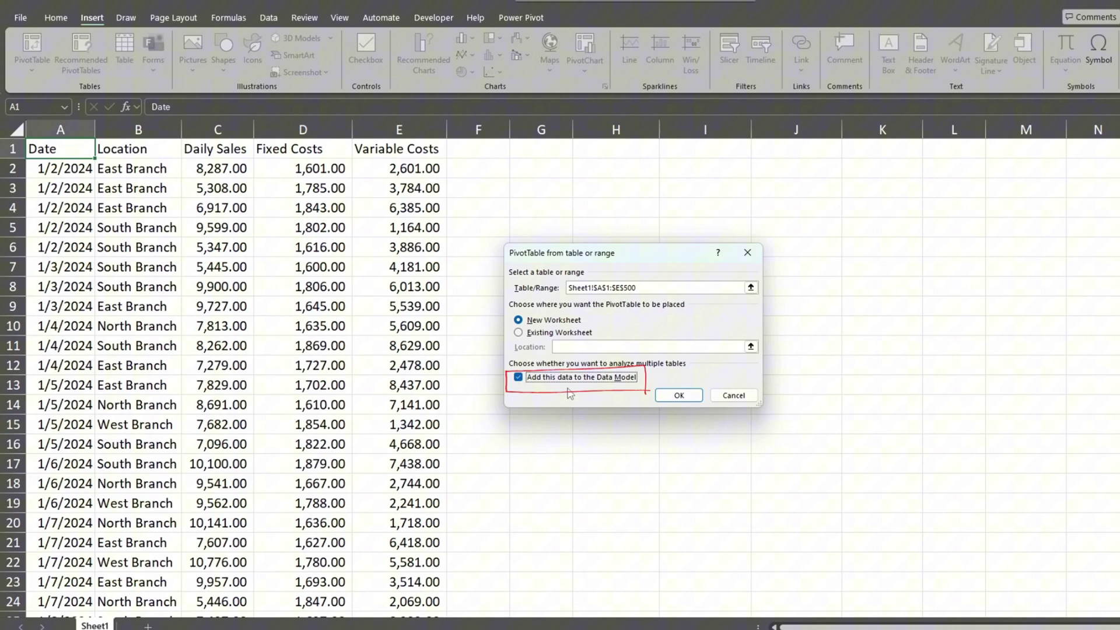
{"action": "left_click", "coordinate": [678, 395]}
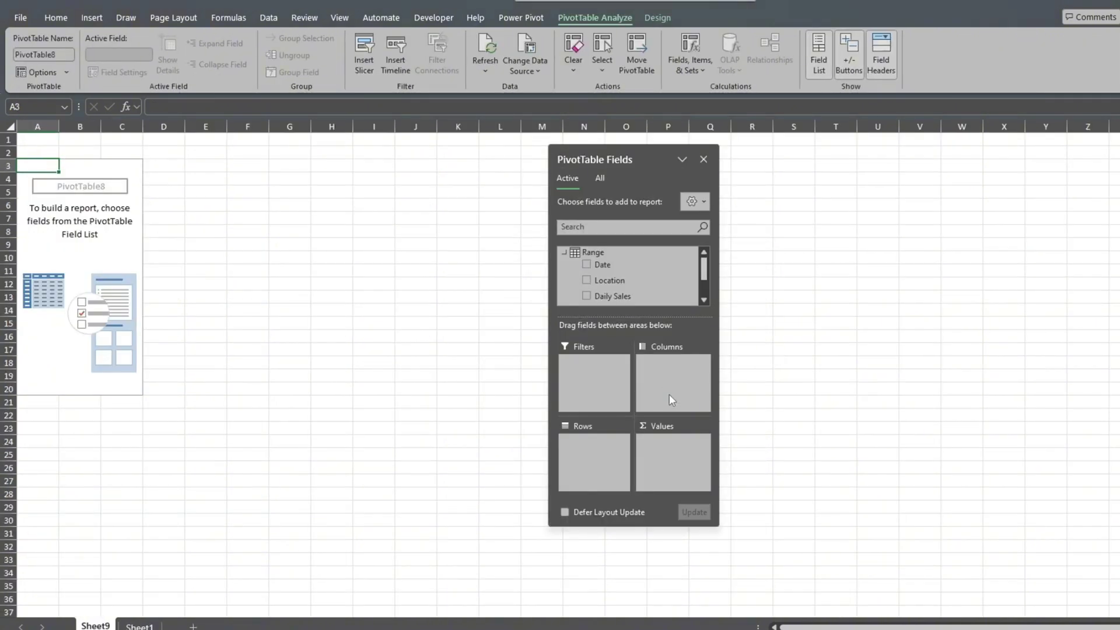
Step: Open the Power Pivot data model and rename the Range table to Sales_vs_Costs in Diagram View
{"action": "left_click", "coordinate": [503, 18]}
{"action": "left_click", "coordinate": [15, 45]}
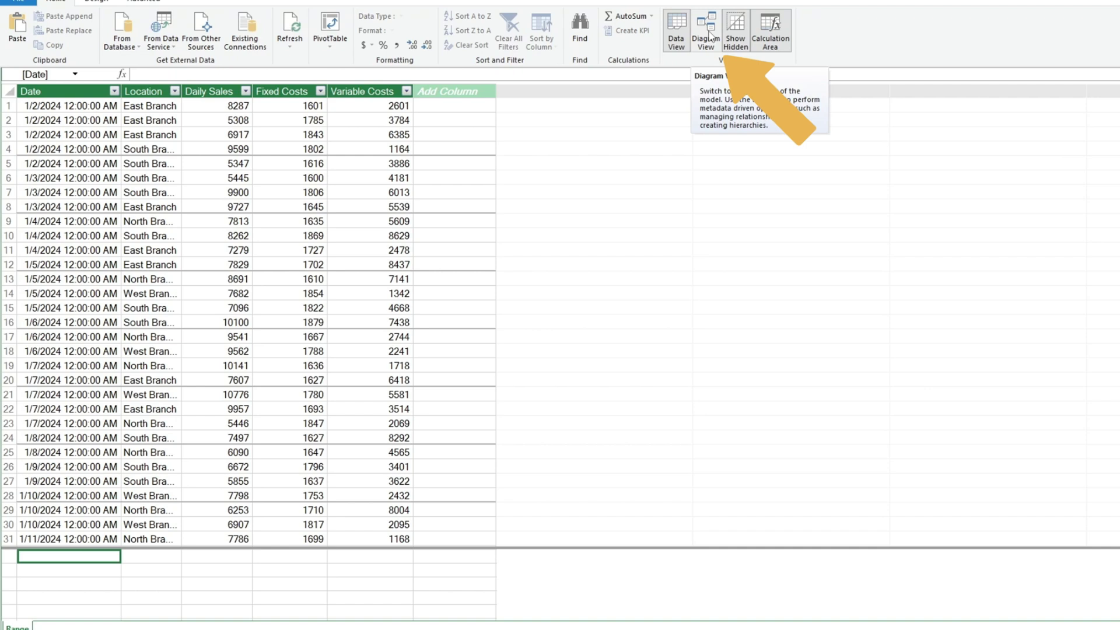
{"action": "left_click", "coordinate": [710, 36]}
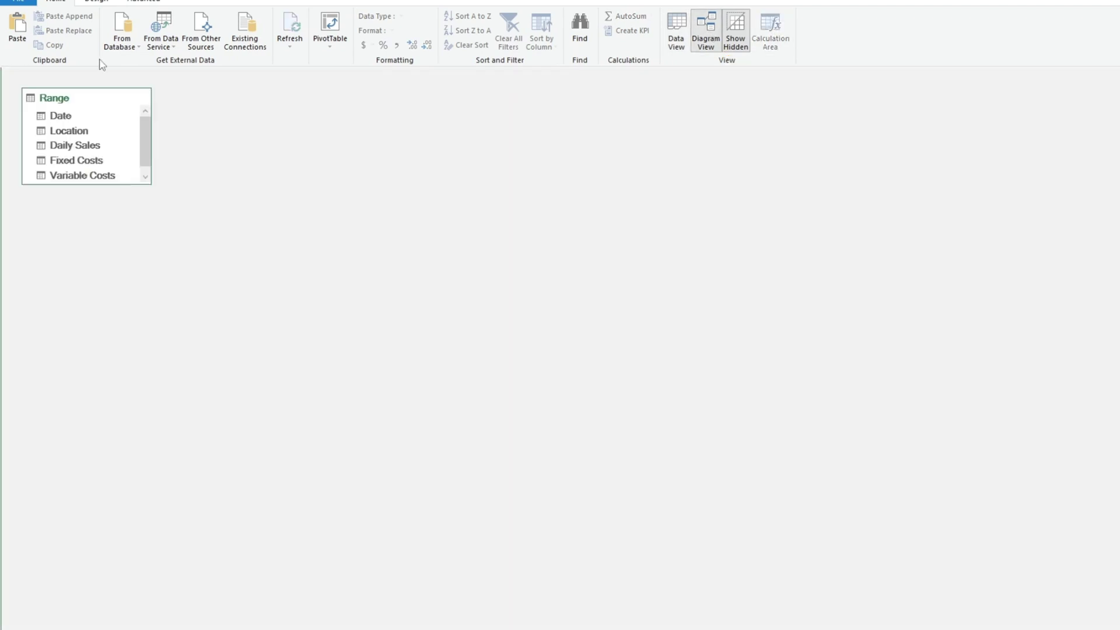
{"action": "double_click", "coordinate": [54, 98]}
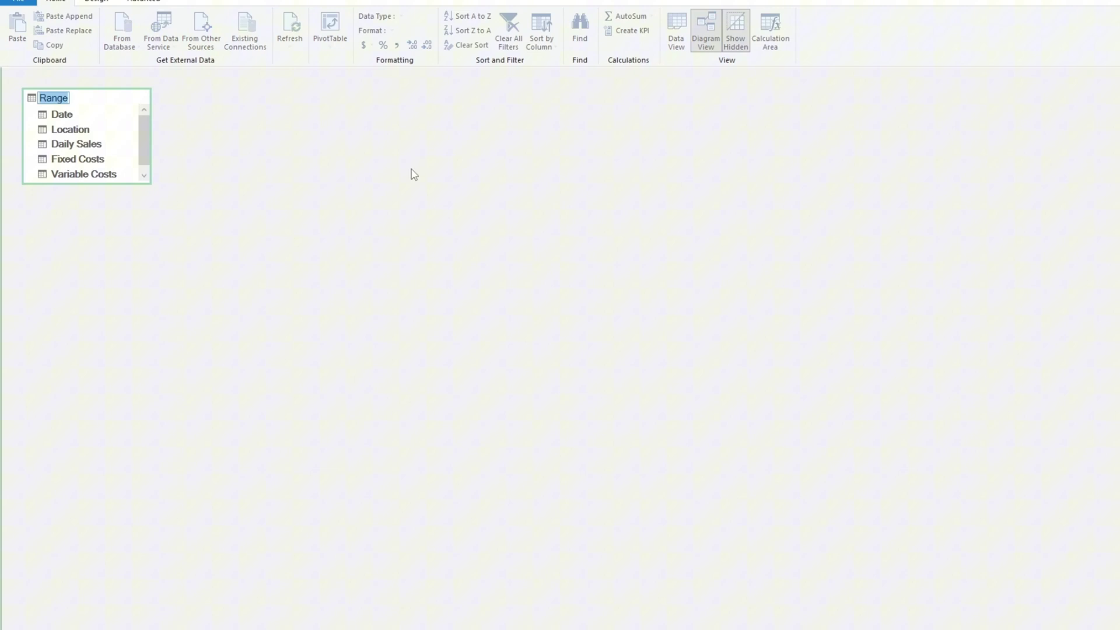
{"action": "type", "text": "Sales_vs_Costs"}
{"action": "key", "text": "Return"}
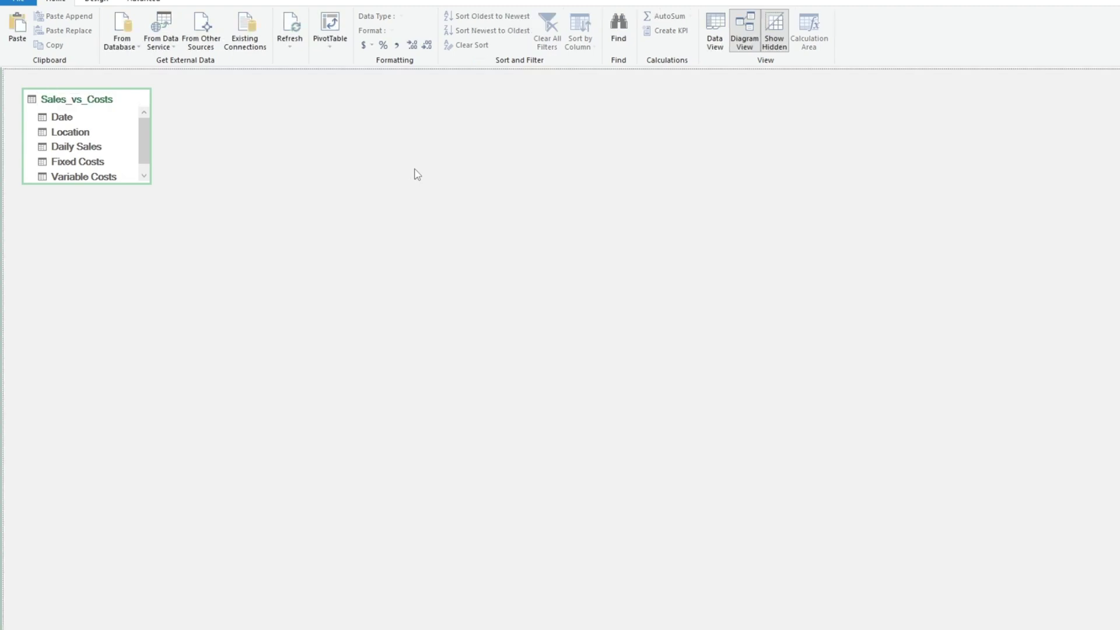
Step: Format the Daily Sales, Fixed Costs and Variable Costs columns as decimal numbers
{"action": "left_click", "coordinate": [675, 32]}
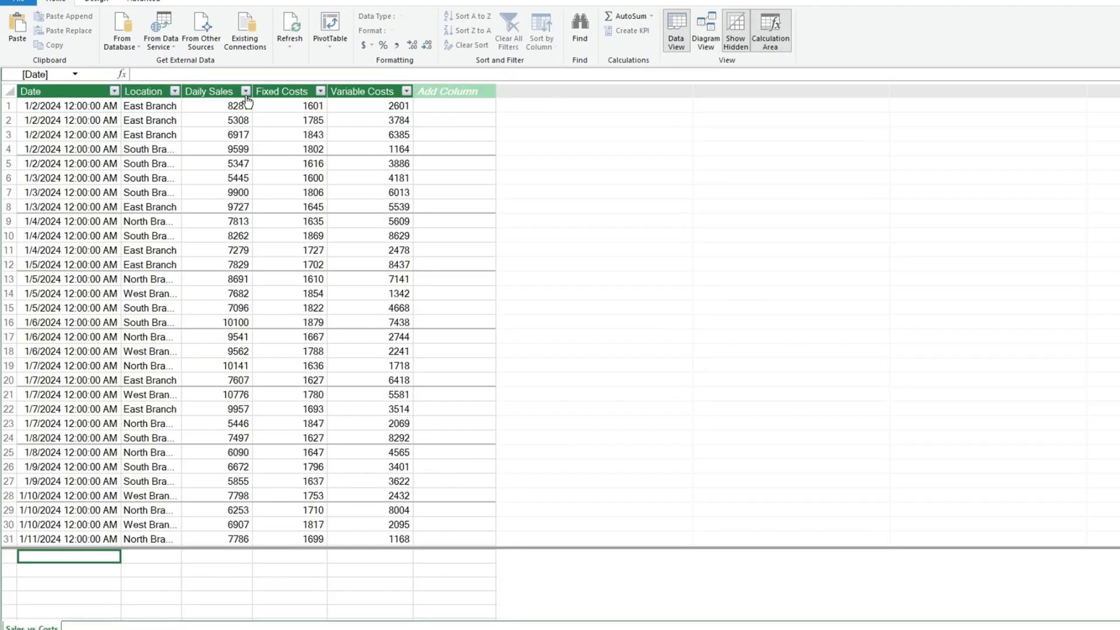
{"action": "left_click_drag", "start_coordinate": [248, 92], "coordinate": [376, 94]}
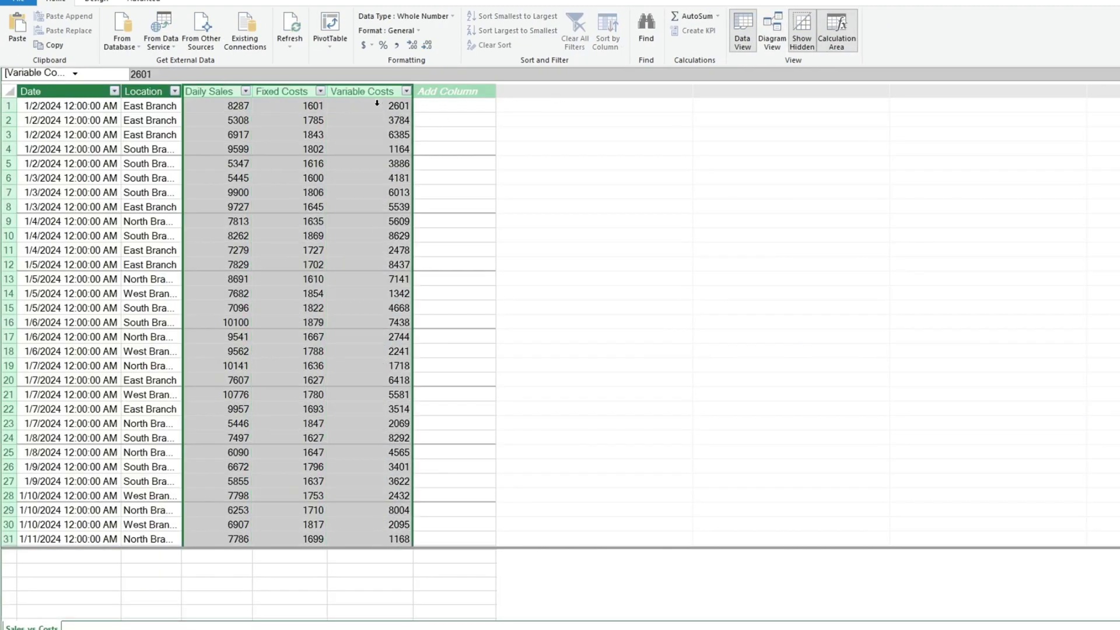
{"action": "left_click", "coordinate": [397, 45]}
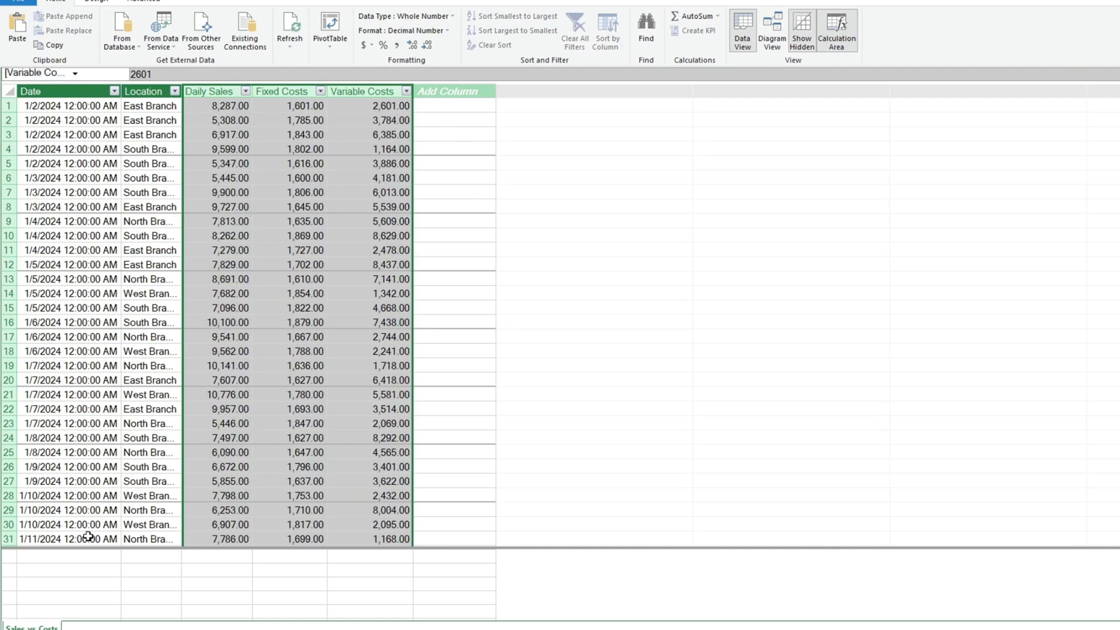
Step: Add a measure summing the Daily Sales column in the calculation area
{"action": "left_click", "coordinate": [84, 561]}
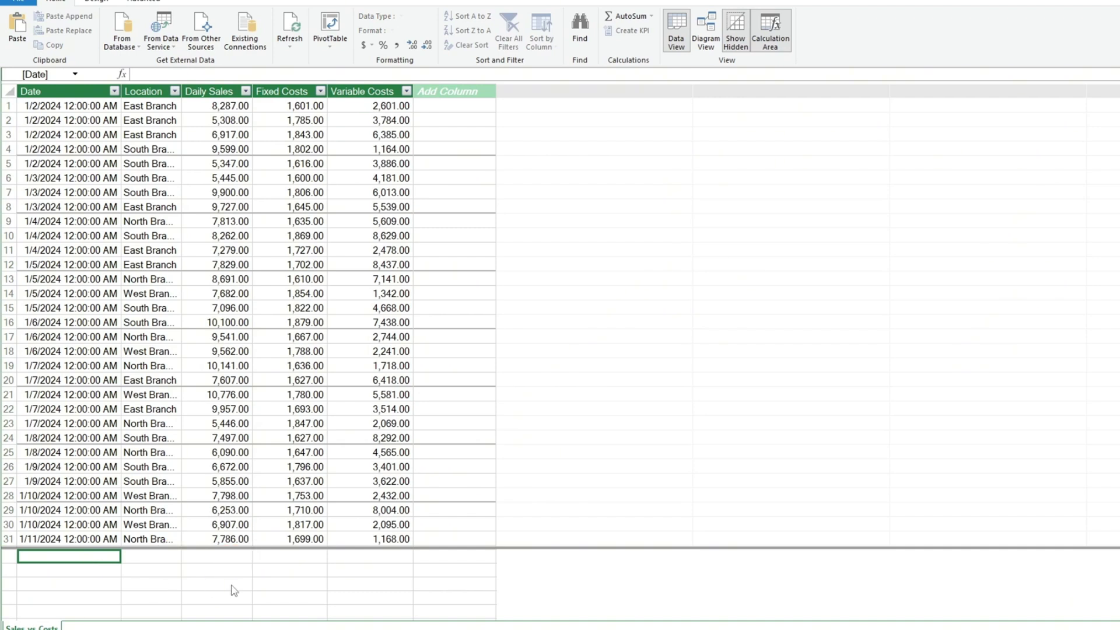
{"action": "type", "text": "="}
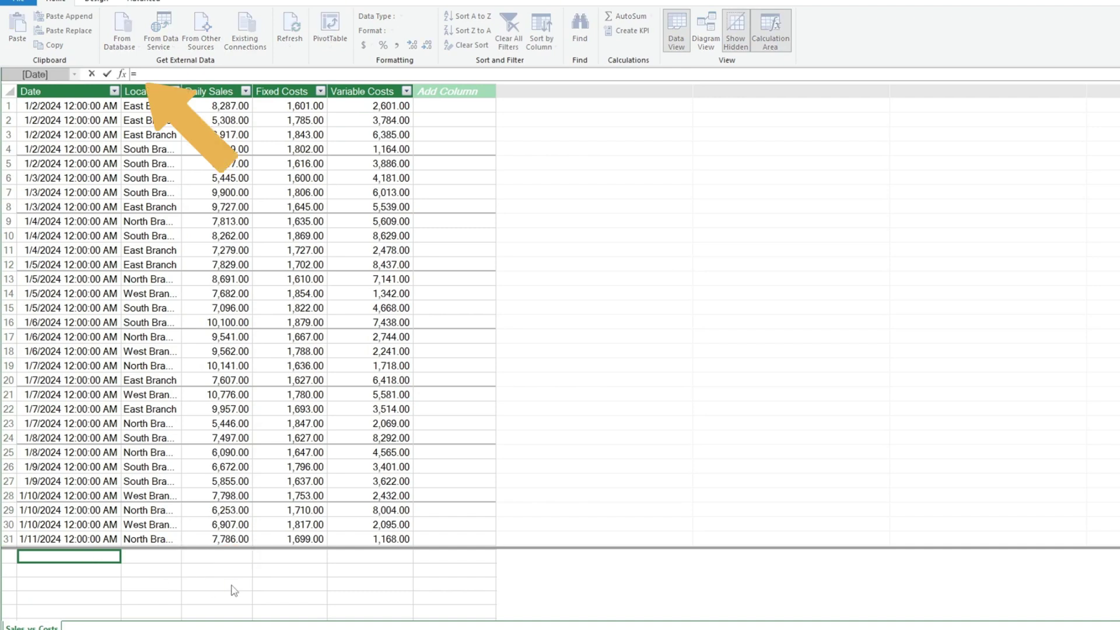
{"action": "type", "text": "Sum"}
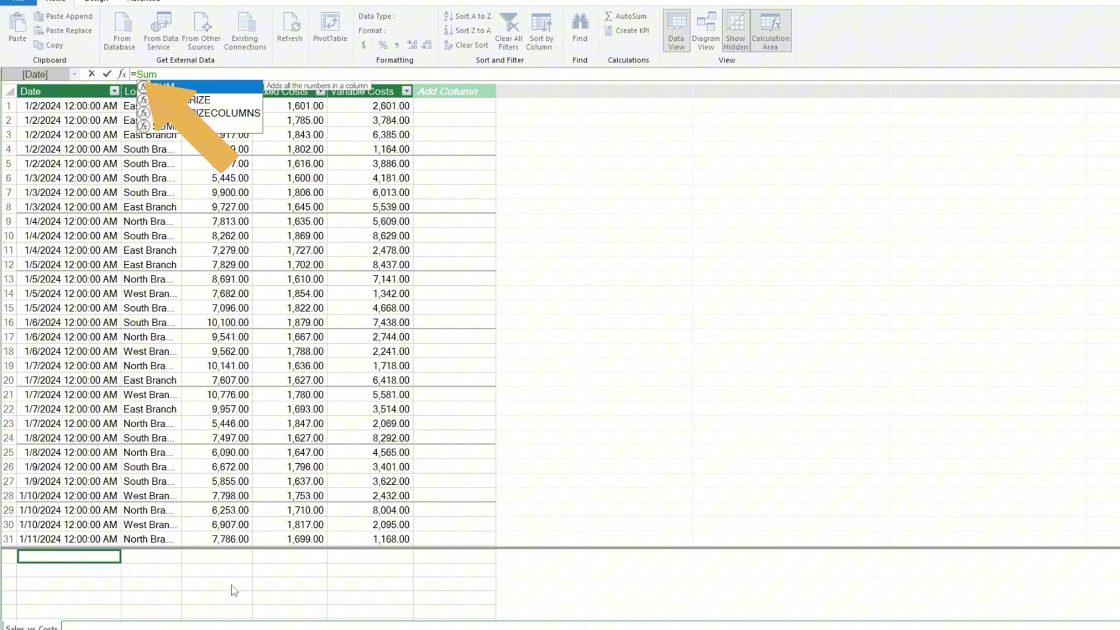
{"action": "key", "text": "Tab"}
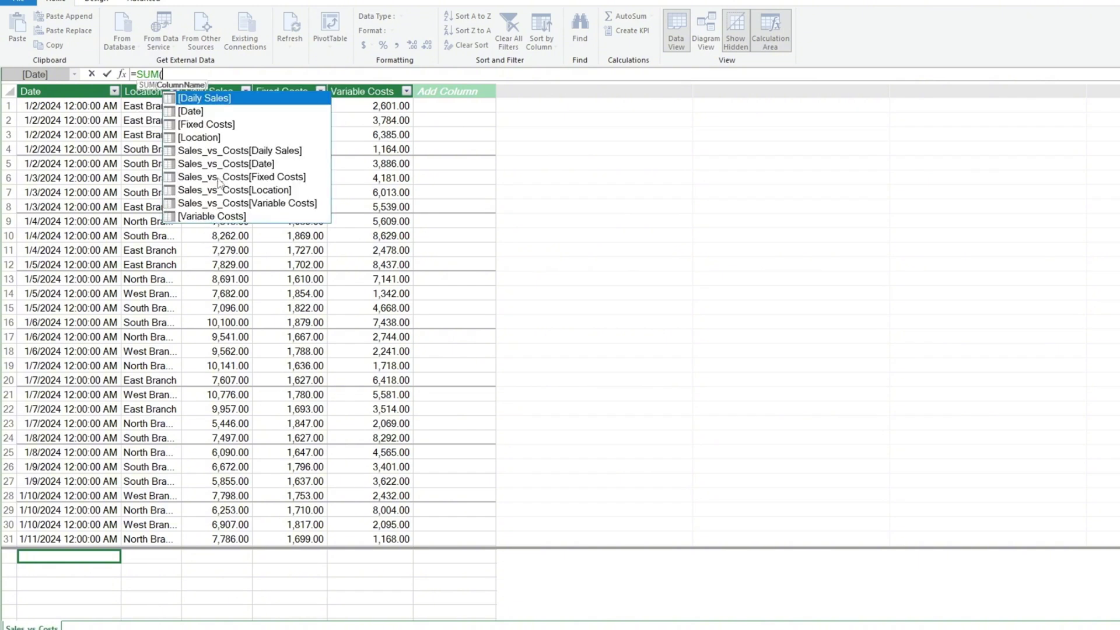
{"action": "double_click", "coordinate": [257, 151]}
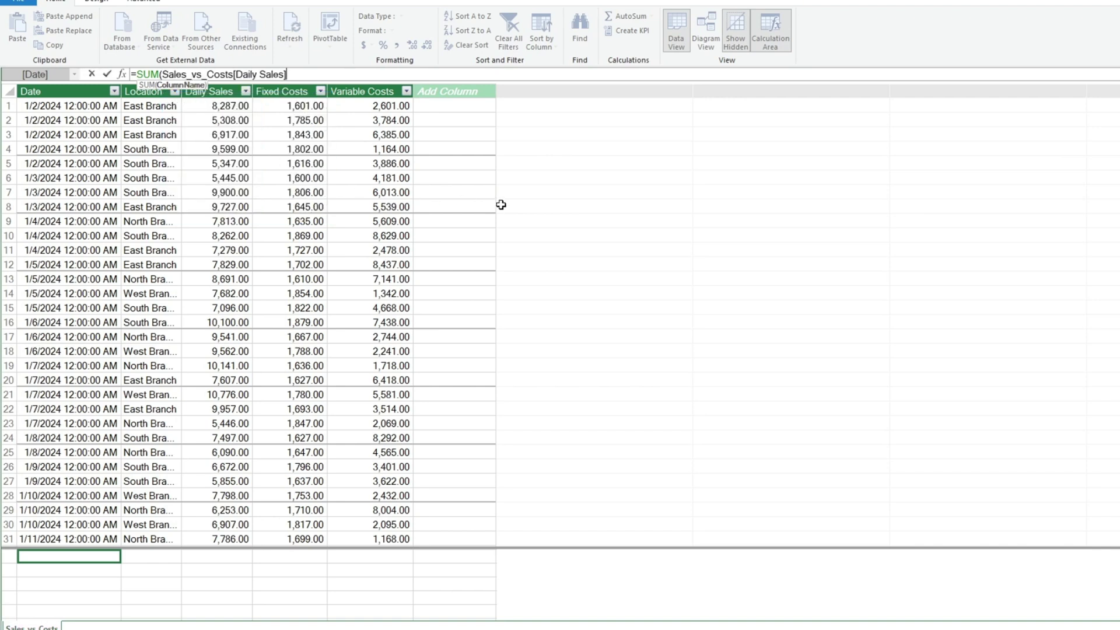
{"action": "type", "text": ")"}
{"action": "key", "text": "Return"}
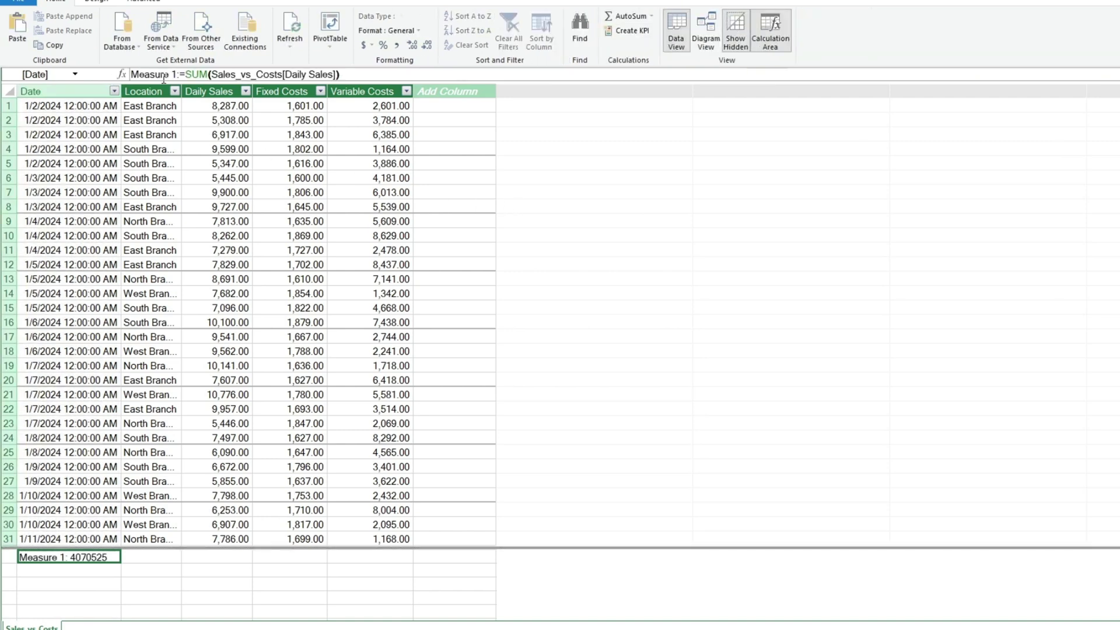
Step: Rename the measure to Total Sales and format it as a decimal number
{"action": "left_click_drag", "start_coordinate": [177, 74], "coordinate": [130, 74]}
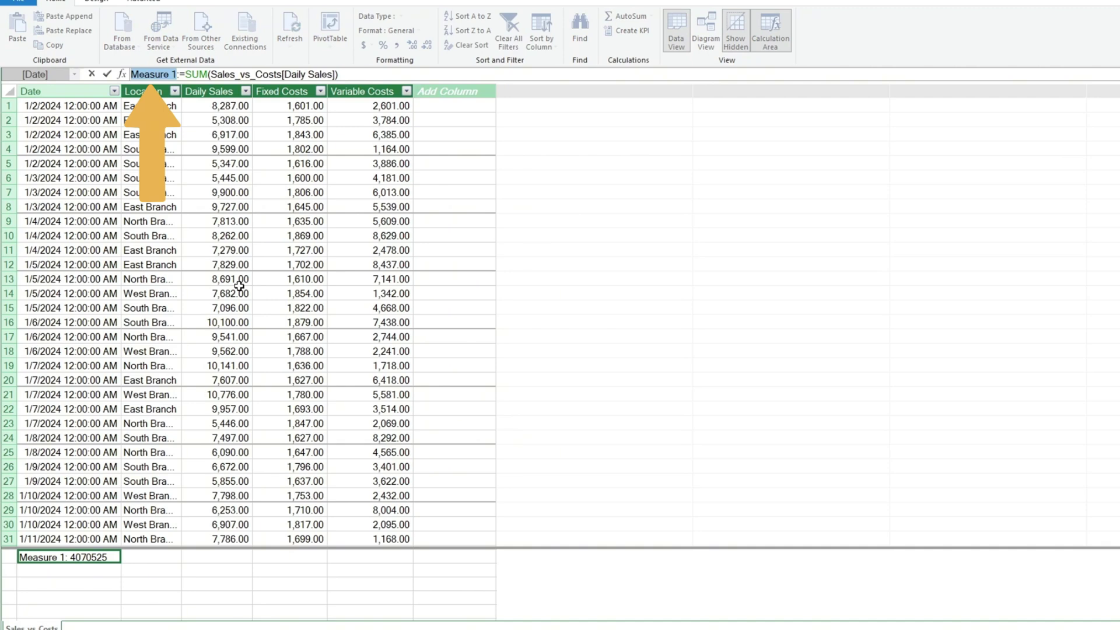
{"action": "type", "text": "Total Sales"}
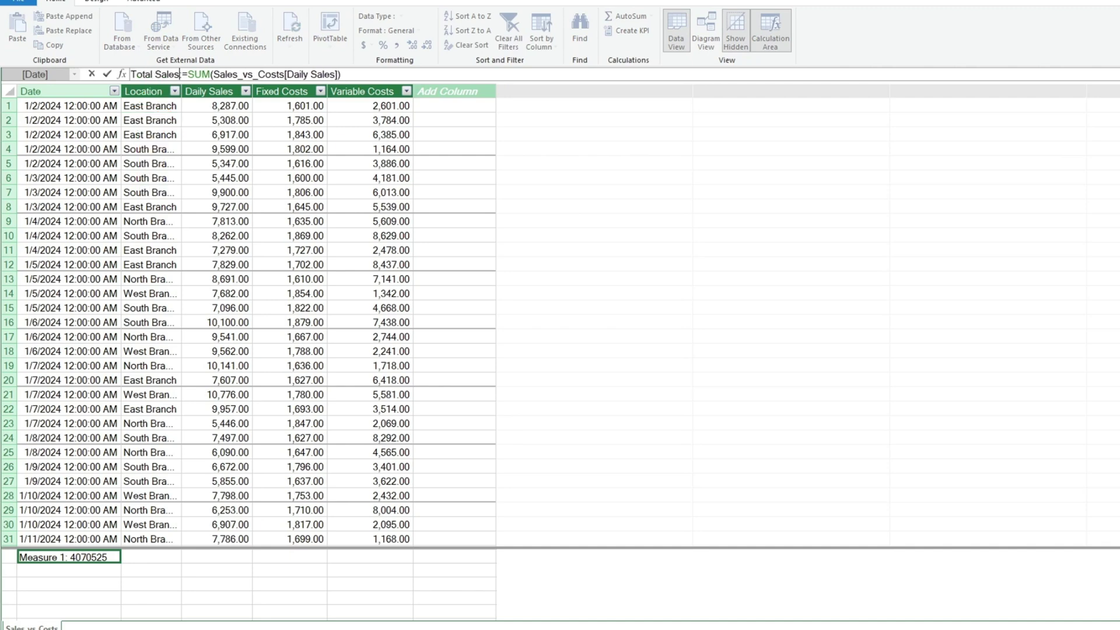
{"action": "key", "text": "Return"}
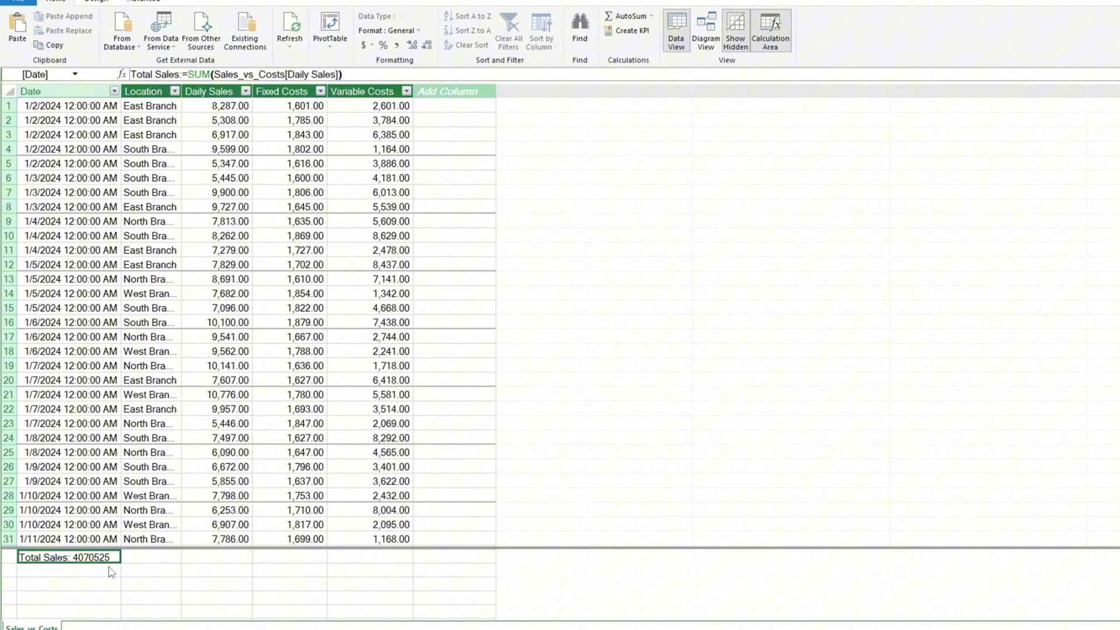
{"action": "right_click", "coordinate": [105, 563]}
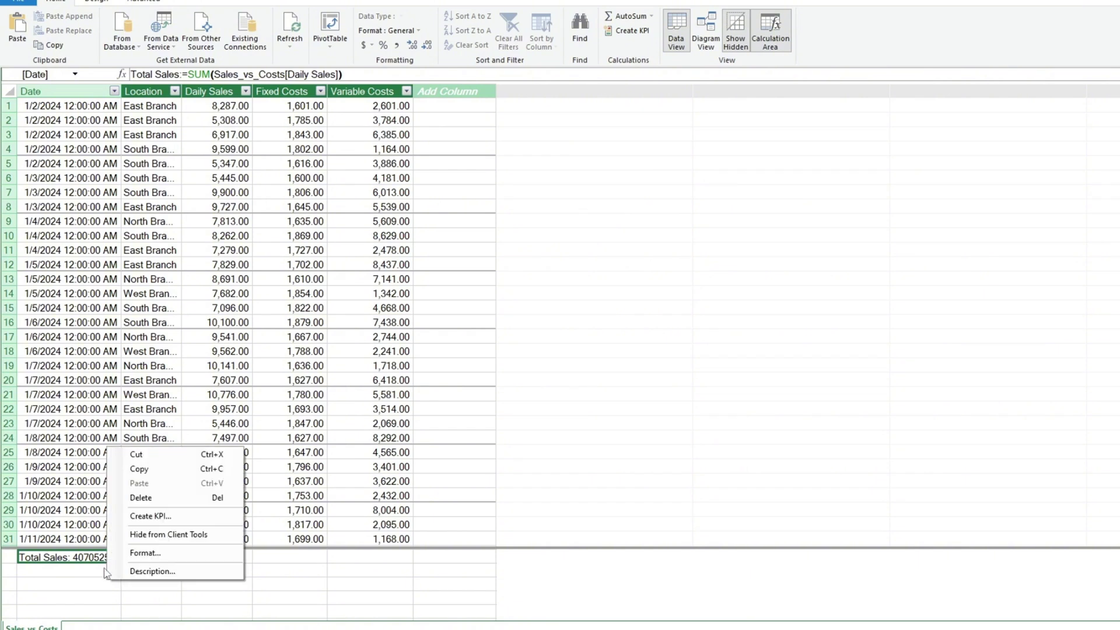
{"action": "left_click", "coordinate": [85, 565]}
{"action": "left_click", "coordinate": [403, 30]}
{"action": "left_click", "coordinate": [396, 47]}
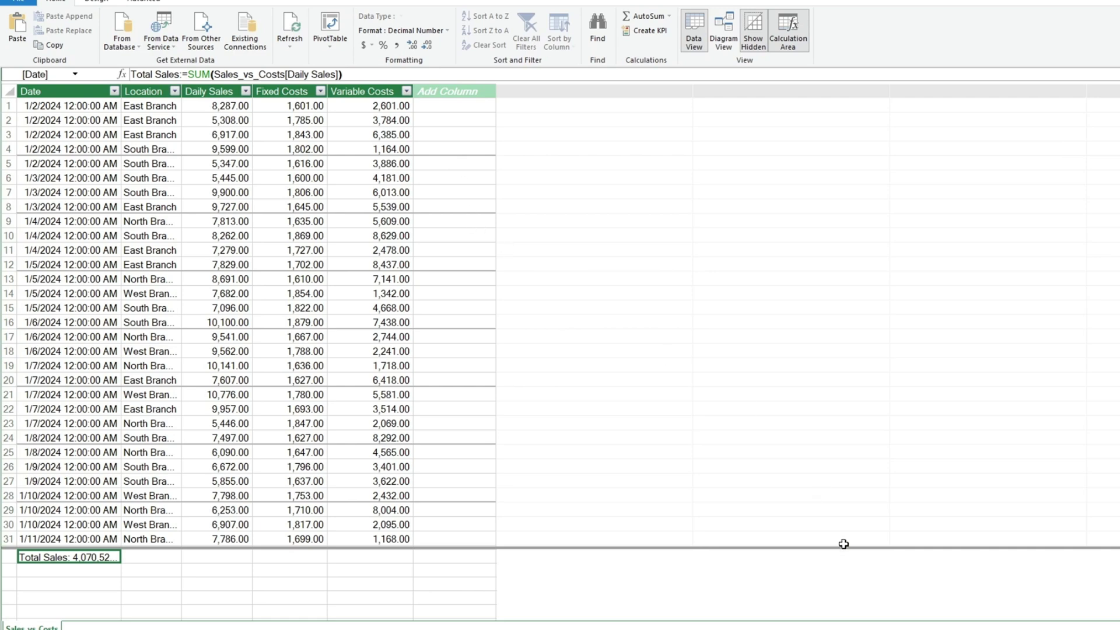
Step: Place Location in the PivotTable rows and Total Sales in its values
{"action": "mouse_move", "coordinate": [749, 629]}
{"action": "left_click", "coordinate": [699, 618]}
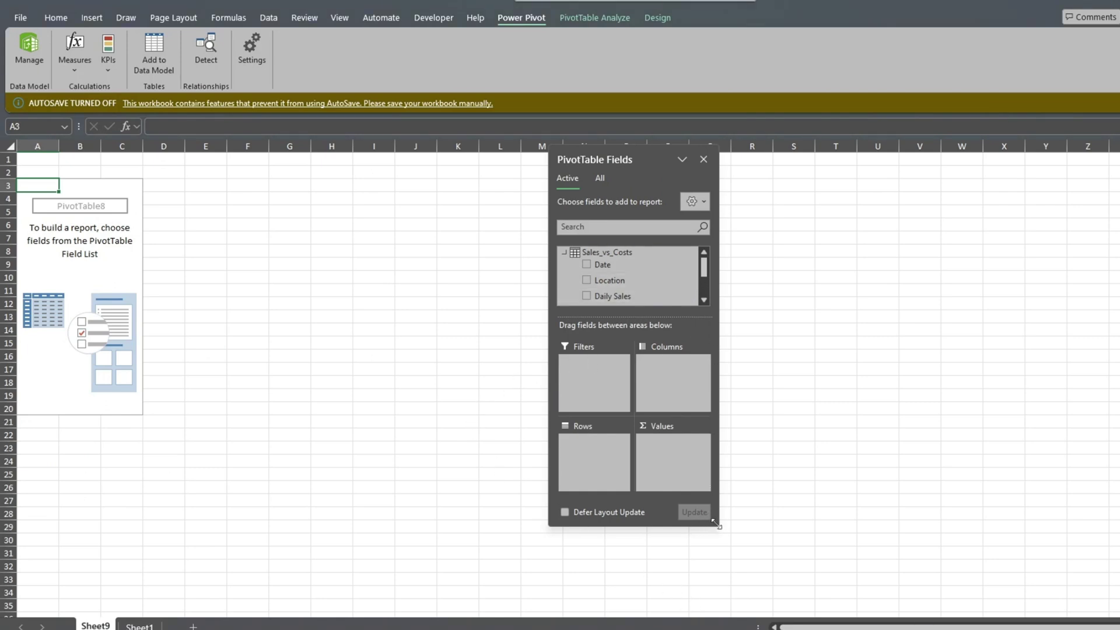
{"action": "left_click_drag", "start_coordinate": [710, 528], "coordinate": [883, 583]}
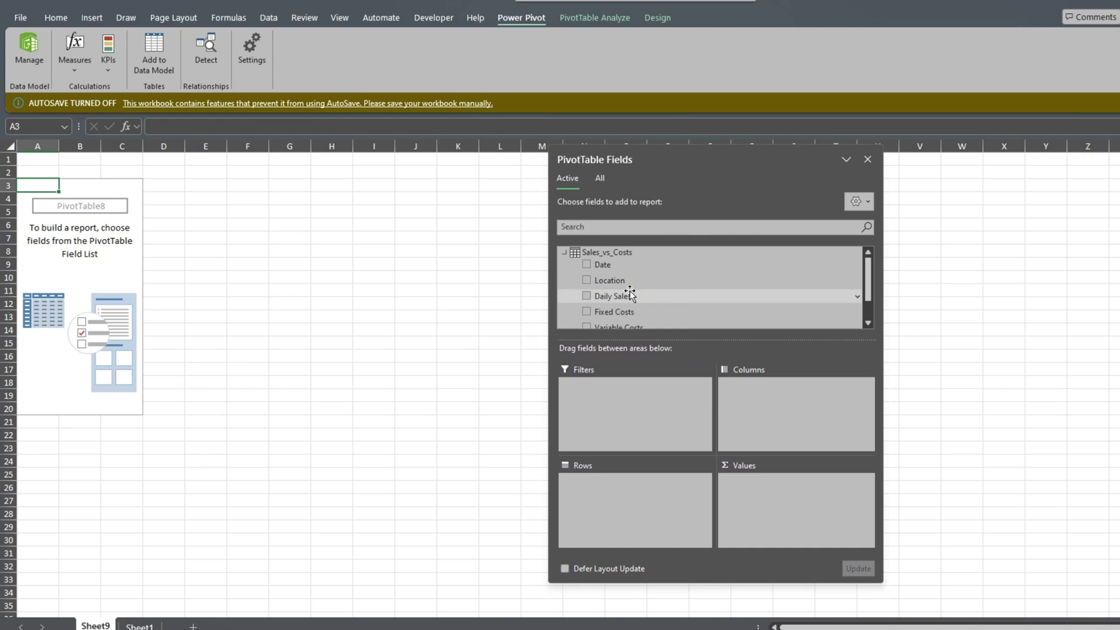
{"action": "left_click_drag", "start_coordinate": [597, 282], "coordinate": [635, 496]}
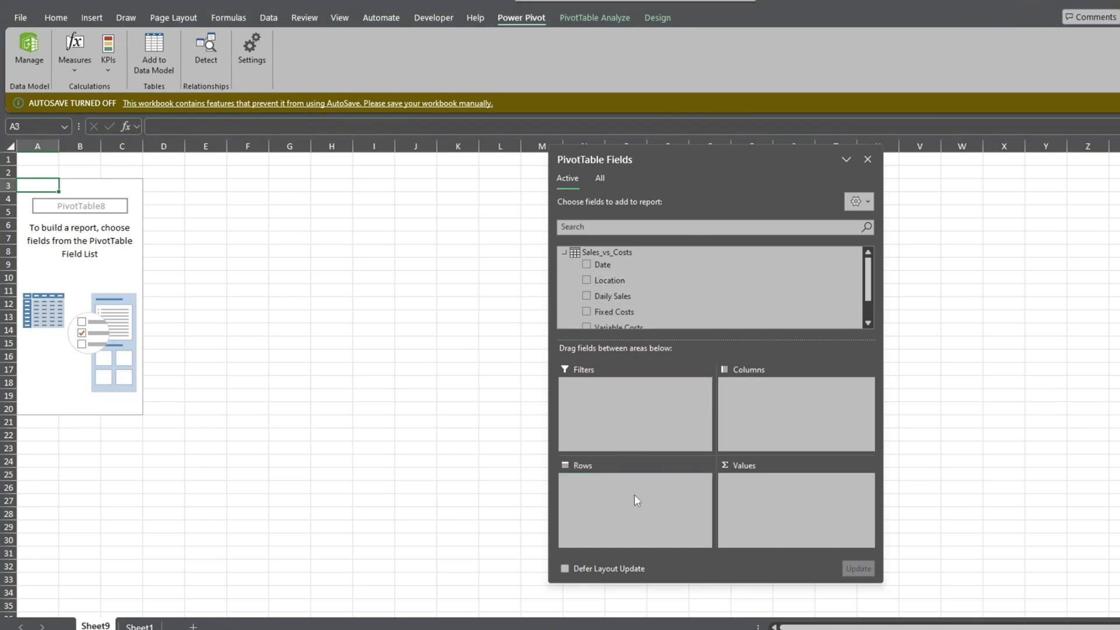
{"action": "scroll", "coordinate": [749, 309], "scroll_direction": "down", "scroll_amount": 2}
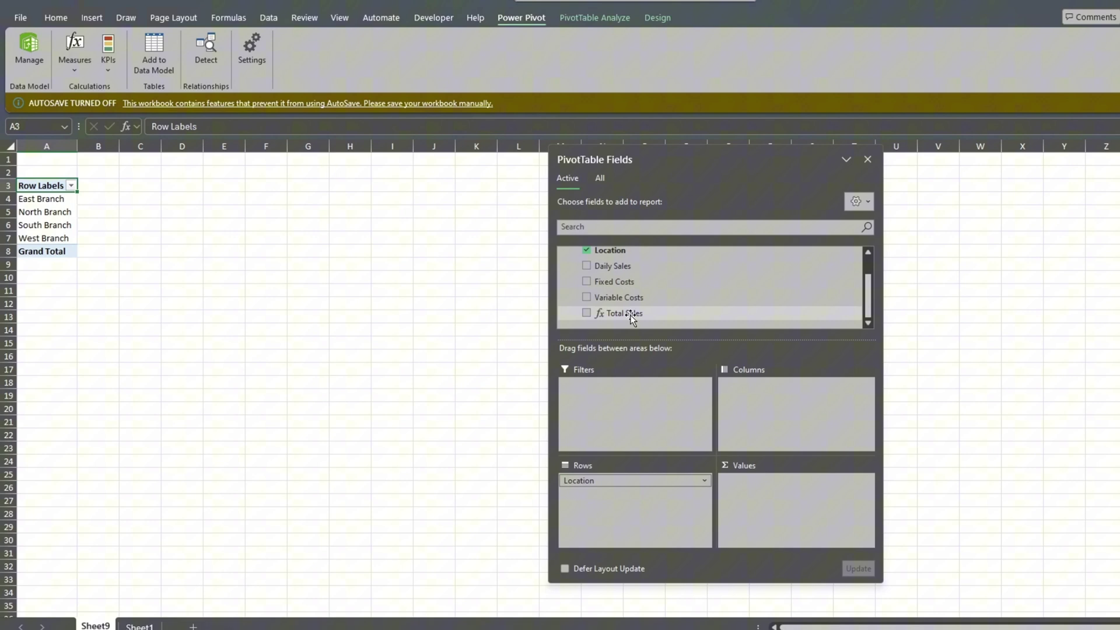
{"action": "left_click_drag", "start_coordinate": [632, 315], "coordinate": [774, 508]}
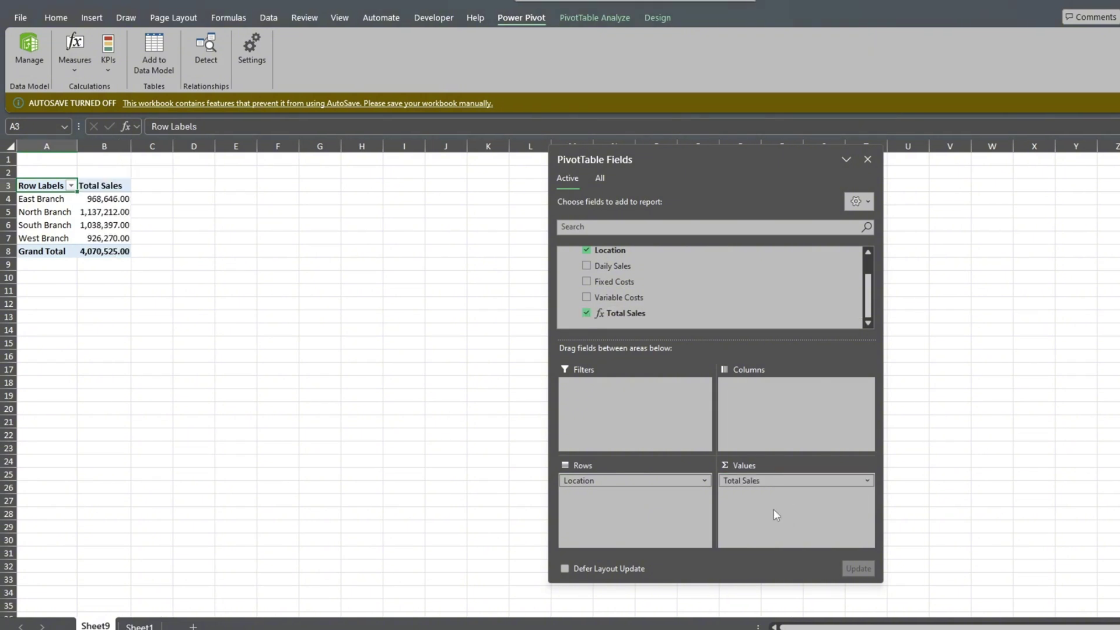
Step: Autofit column B so every branch's Total Sales figure displays fully
{"action": "left_click_drag", "start_coordinate": [704, 158], "coordinate": [729, 157]}
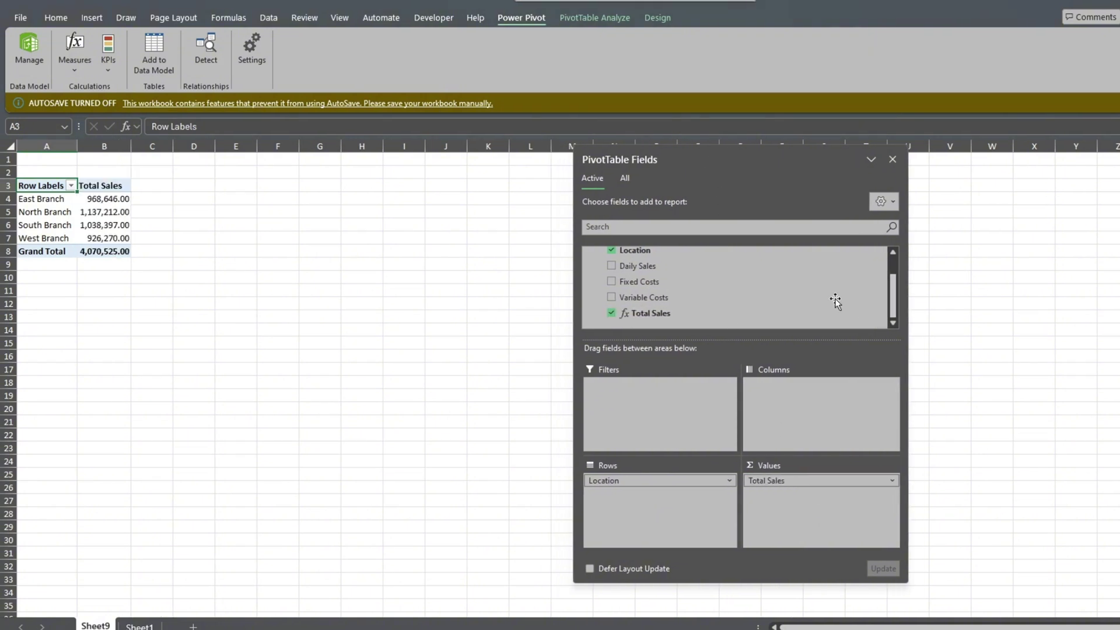
{"action": "scroll", "coordinate": [286, 379], "scroll_direction": "up", "scroll_amount": 1}
{"action": "scroll", "coordinate": [285, 380], "scroll_direction": "up", "scroll_amount": 2}
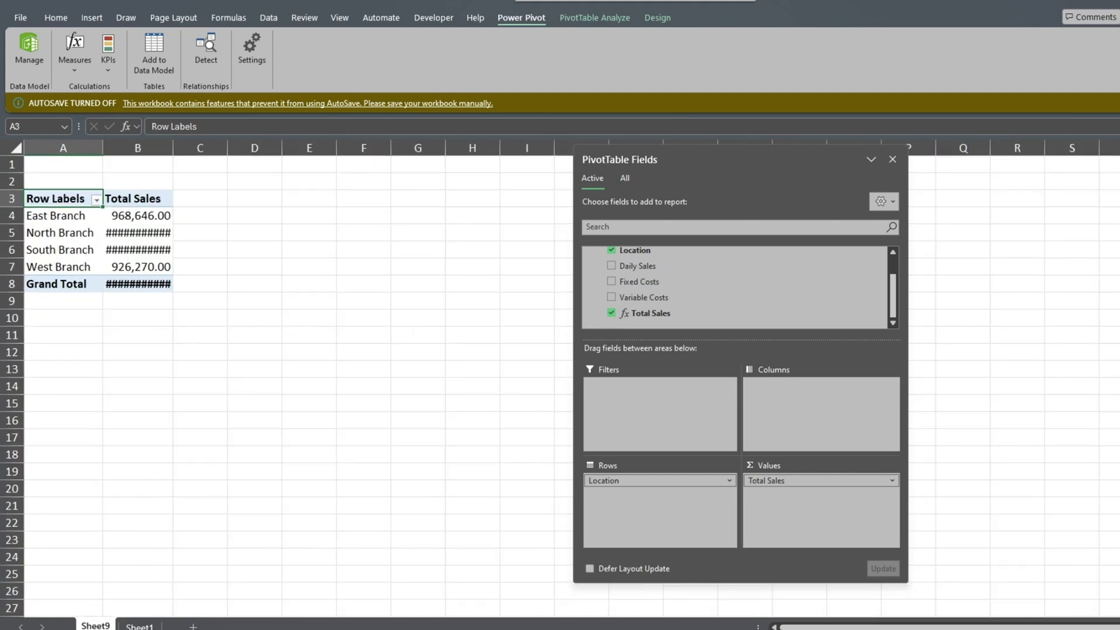
{"action": "double_click", "coordinate": [173, 147]}
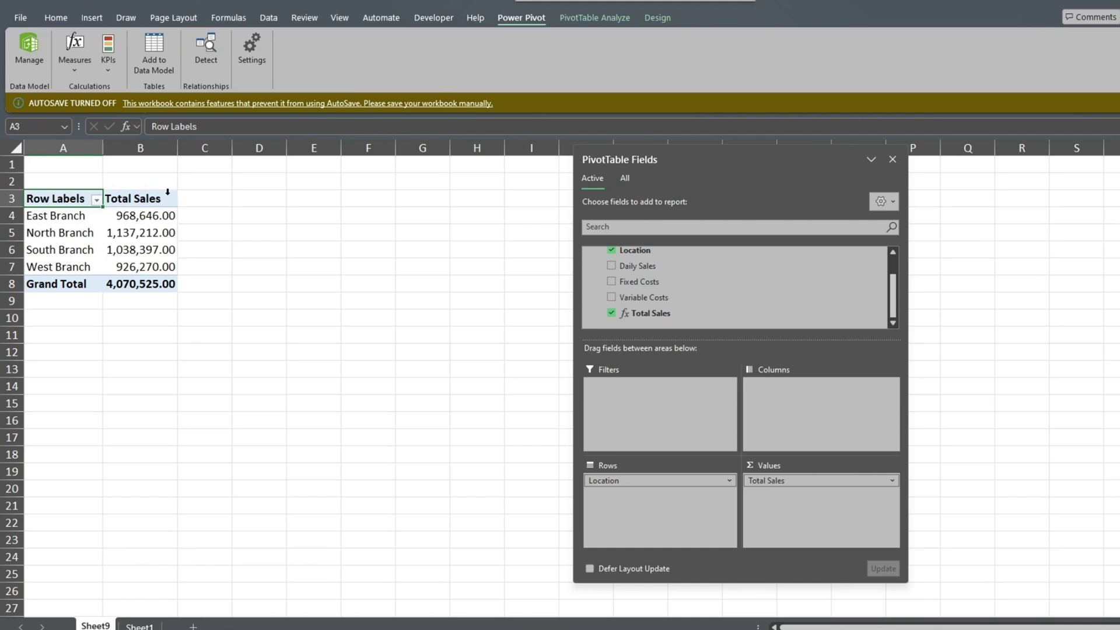
{"action": "left_click", "coordinate": [155, 219]}
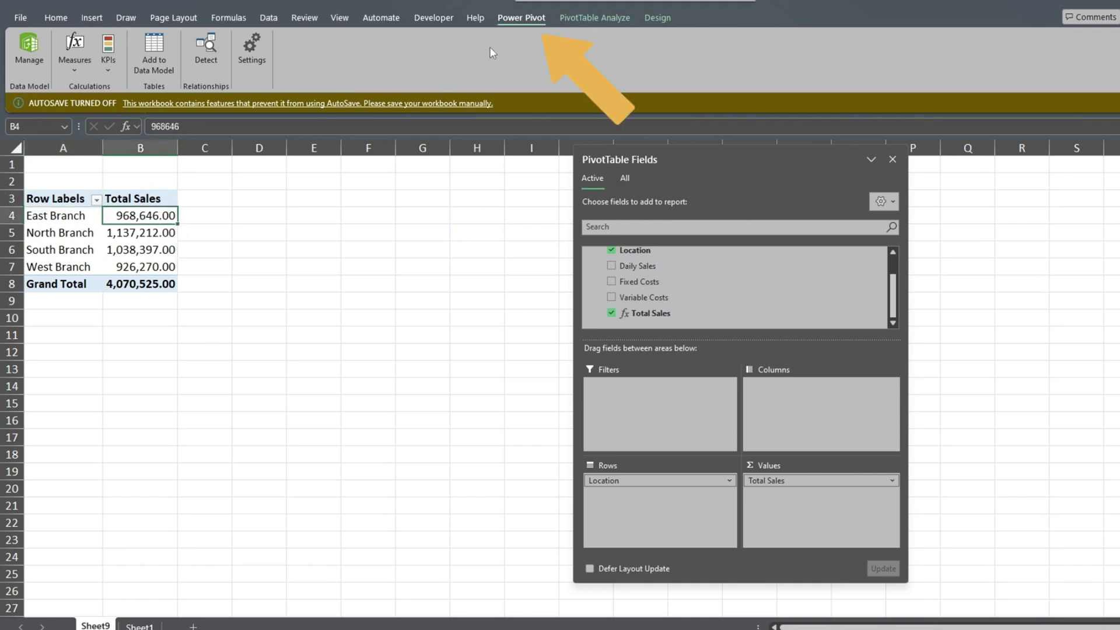
Step: Start a new Total Sales KPI with an absolute target value of 1000000
{"action": "left_click", "coordinate": [102, 72]}
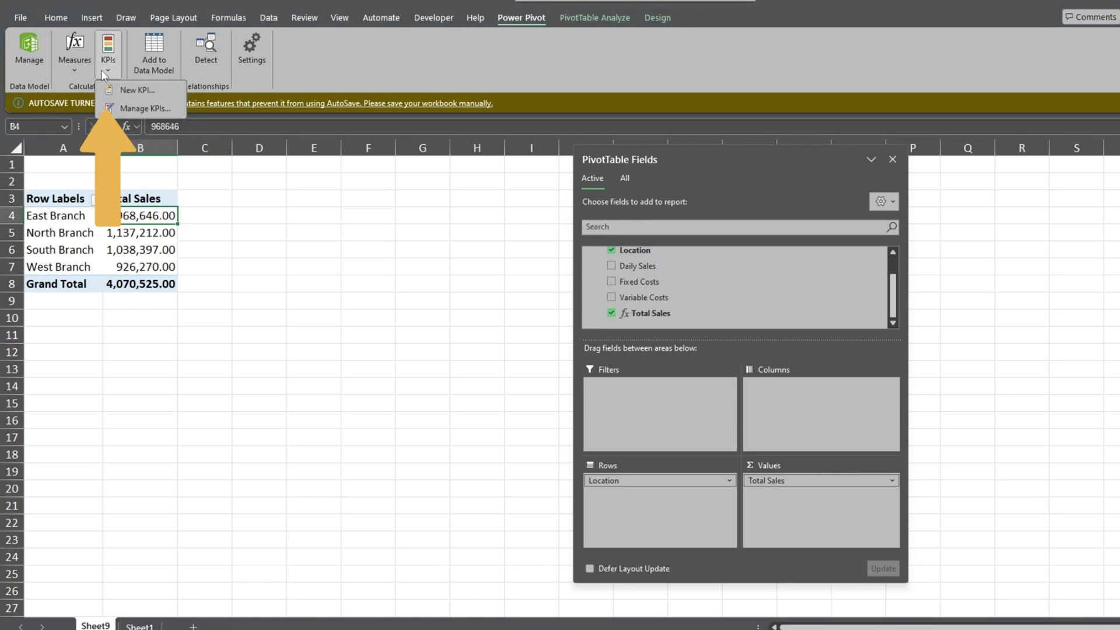
{"action": "left_click", "coordinate": [124, 89]}
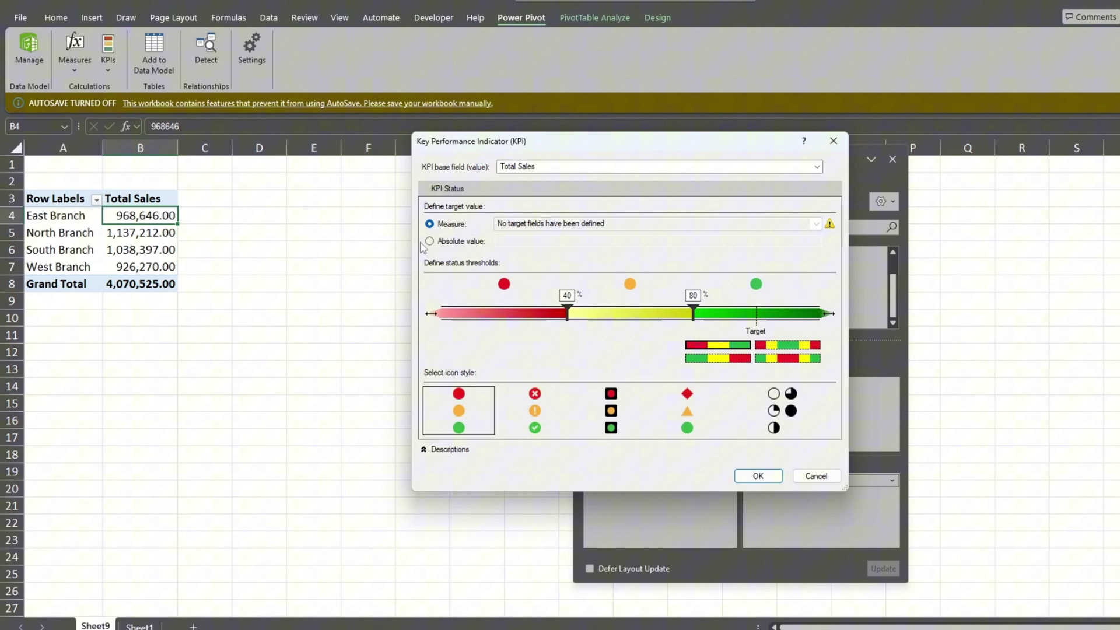
{"action": "left_click", "coordinate": [429, 242]}
{"action": "left_click", "coordinate": [525, 241]}
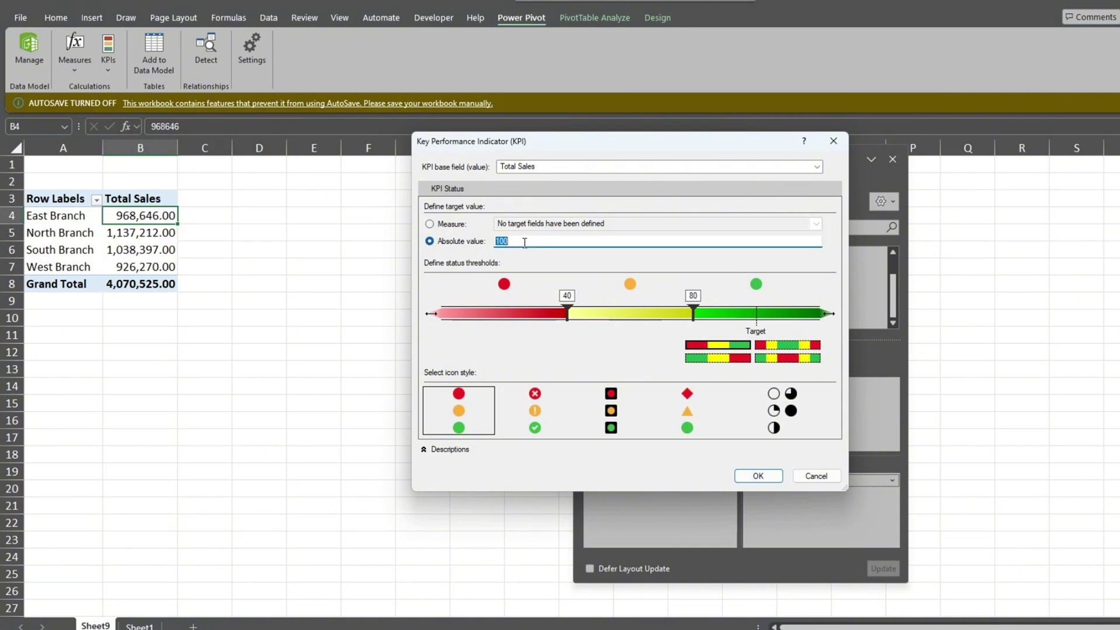
{"action": "type", "text": "100000"}
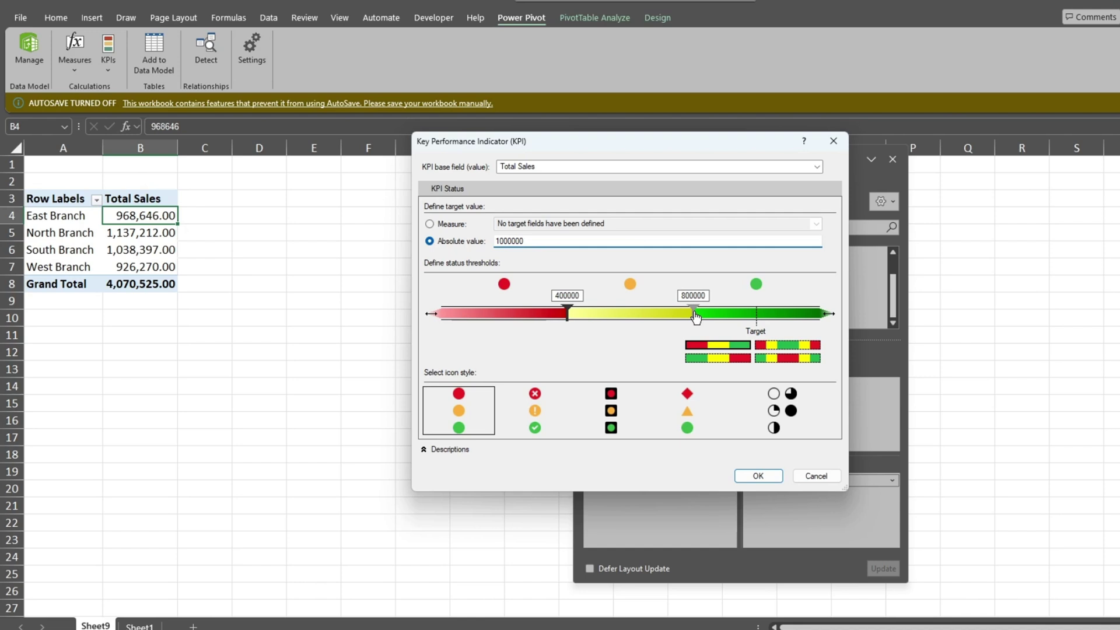
Step: Set the KPI status thresholds to 950000 and 1000000 and save the KPI
{"action": "left_click_drag", "start_coordinate": [693, 313], "coordinate": [759, 316]}
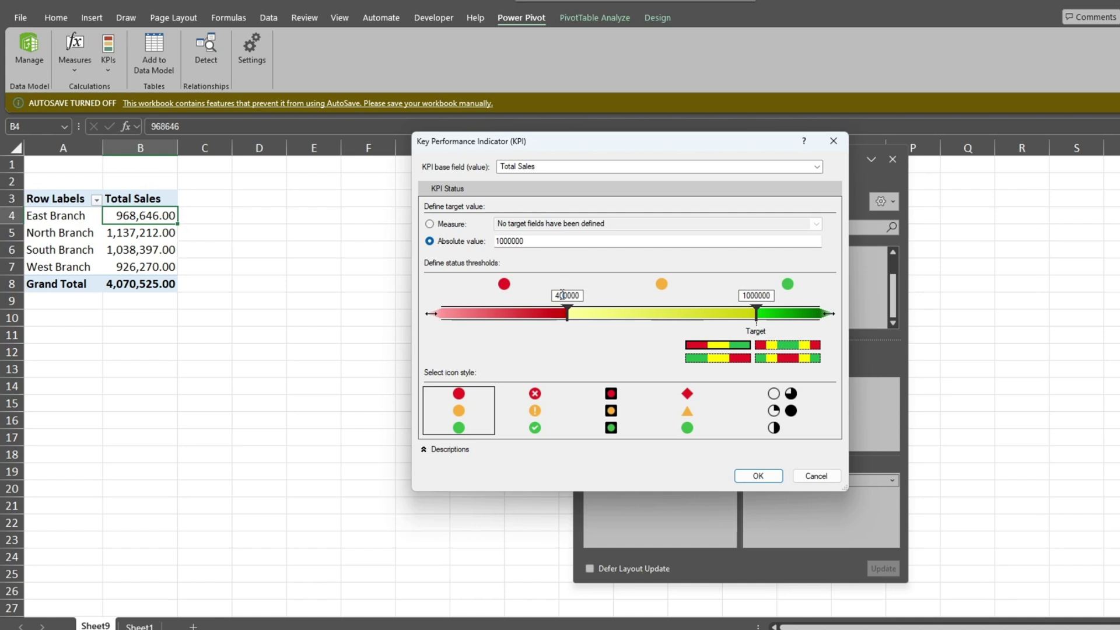
{"action": "left_click", "coordinate": [560, 295]}
{"action": "key", "text": "BackSpace"}
{"action": "key", "text": "BackSpace"}
{"action": "type", "text": "95"}
{"action": "left_click", "coordinate": [656, 331]}
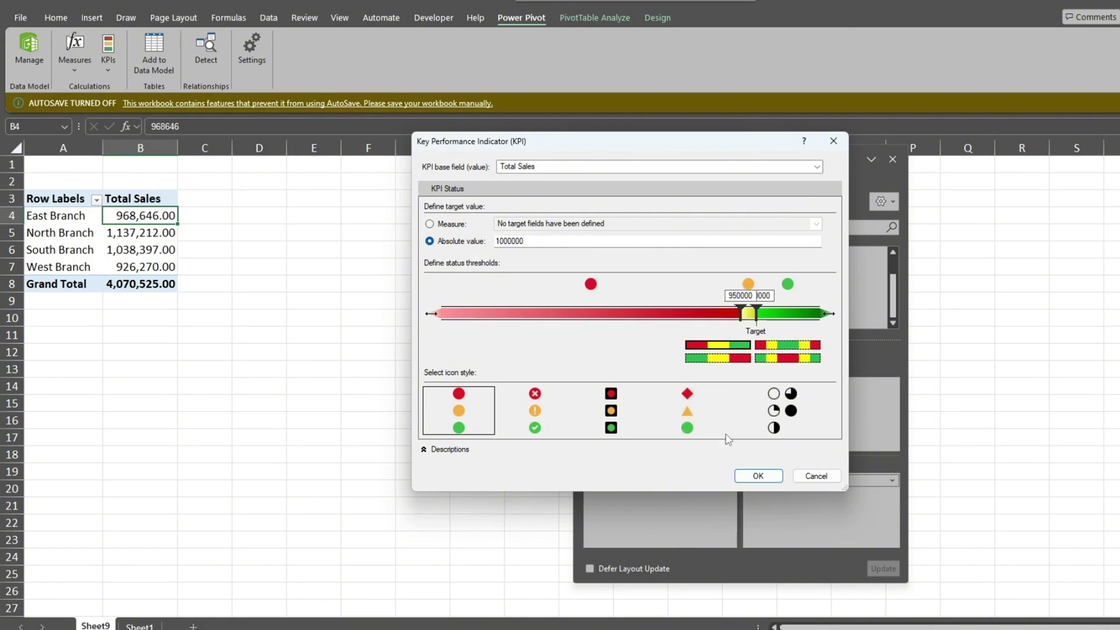
{"action": "left_click", "coordinate": [757, 476]}
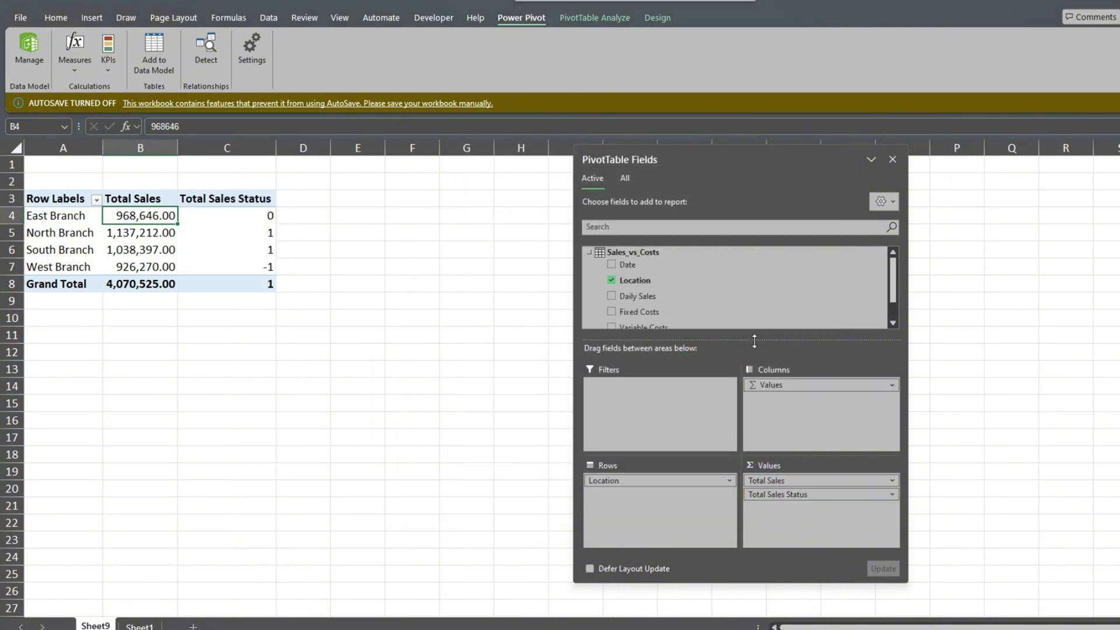
Step: Re-add Total Sales Status to show icons and put Total Sales Goal into Values
{"action": "scroll", "coordinate": [782, 289], "scroll_direction": "down", "scroll_amount": 2}
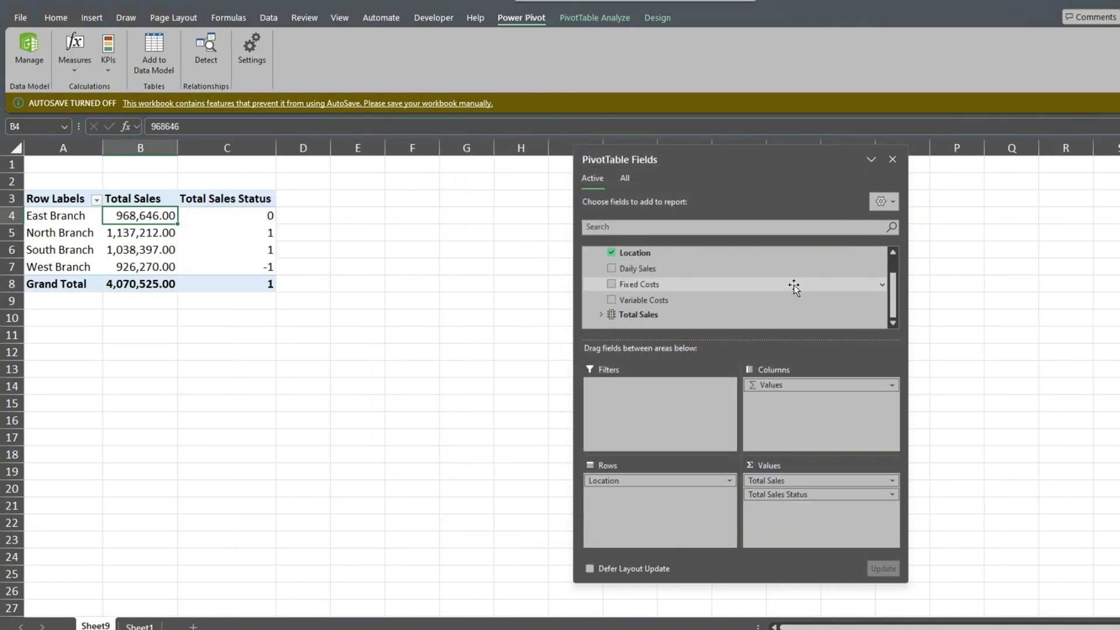
{"action": "left_click", "coordinate": [601, 315]}
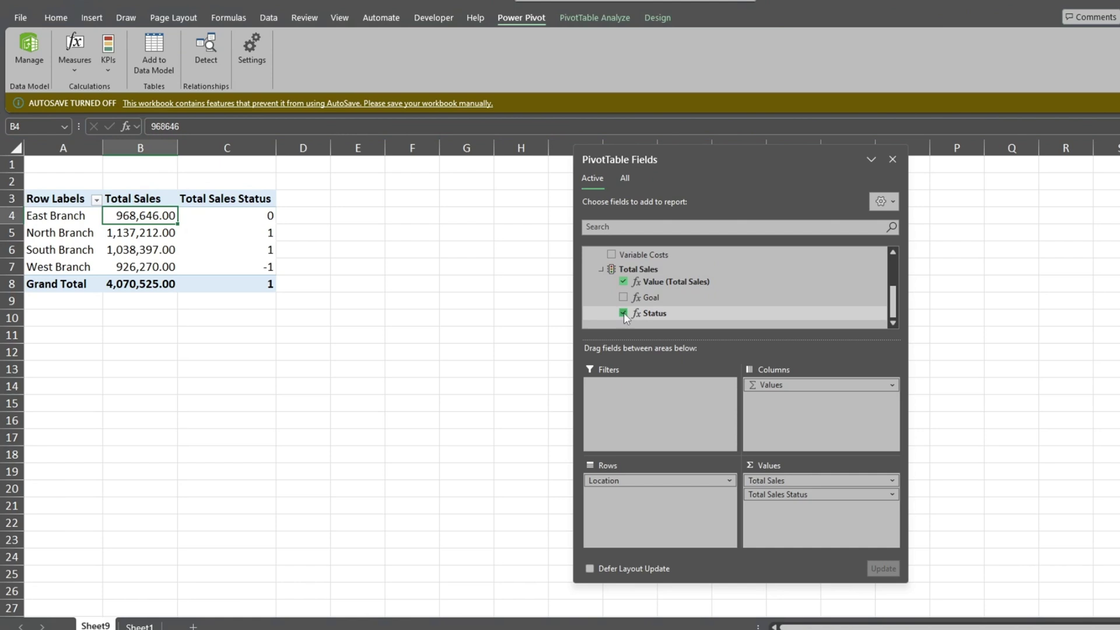
{"action": "left_click", "coordinate": [624, 312]}
{"action": "left_click", "coordinate": [624, 312]}
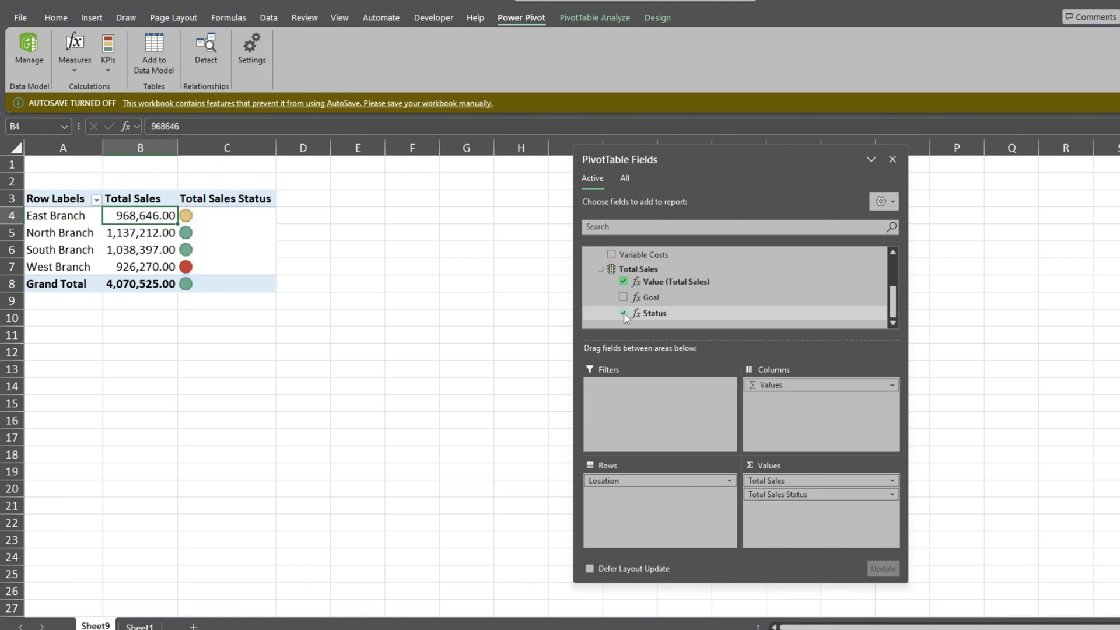
{"action": "left_click_drag", "start_coordinate": [638, 299], "coordinate": [791, 508]}
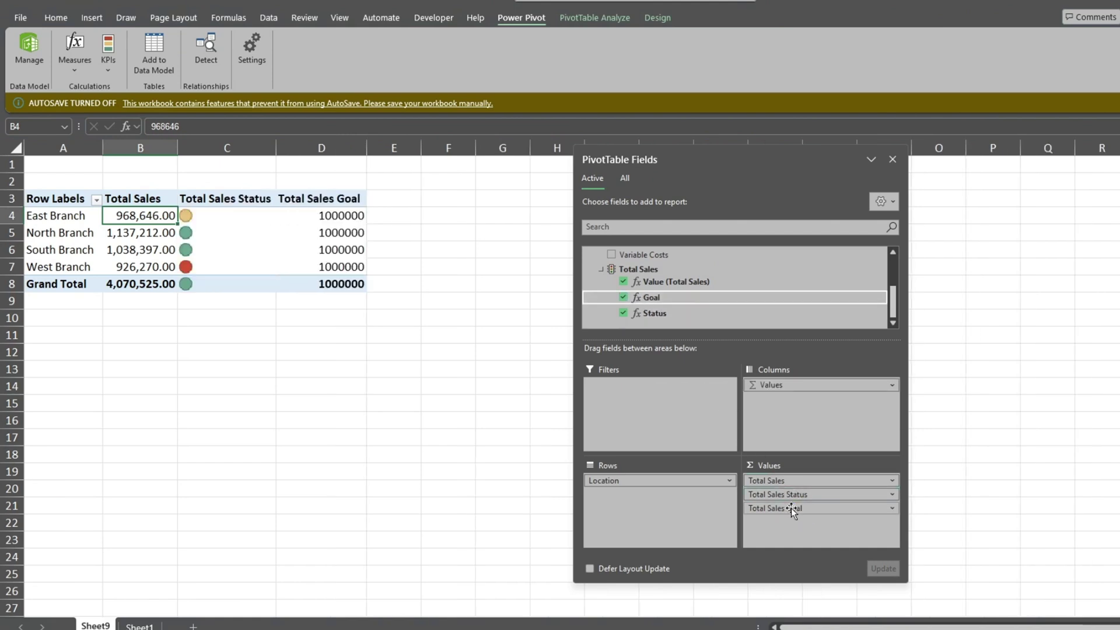
{"action": "left_click", "coordinate": [824, 511]}
Step: Format Total Sales Goal values as Accounting with no currency symbol
{"action": "left_click", "coordinate": [813, 493]}
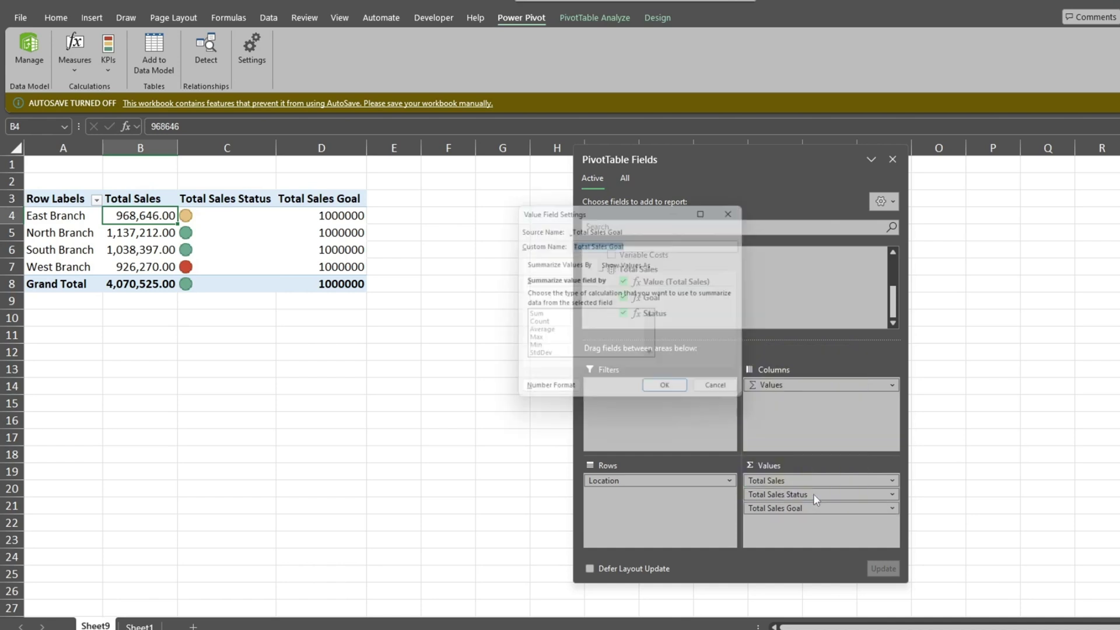
{"action": "left_click", "coordinate": [557, 394]}
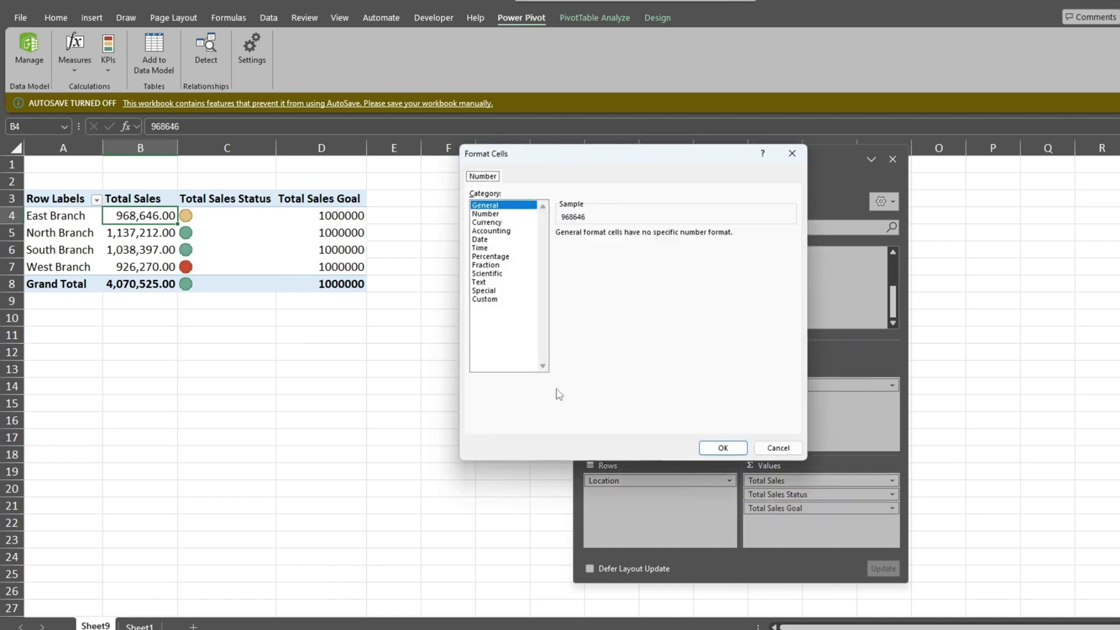
{"action": "left_click", "coordinate": [491, 231]}
{"action": "left_click", "coordinate": [791, 250]}
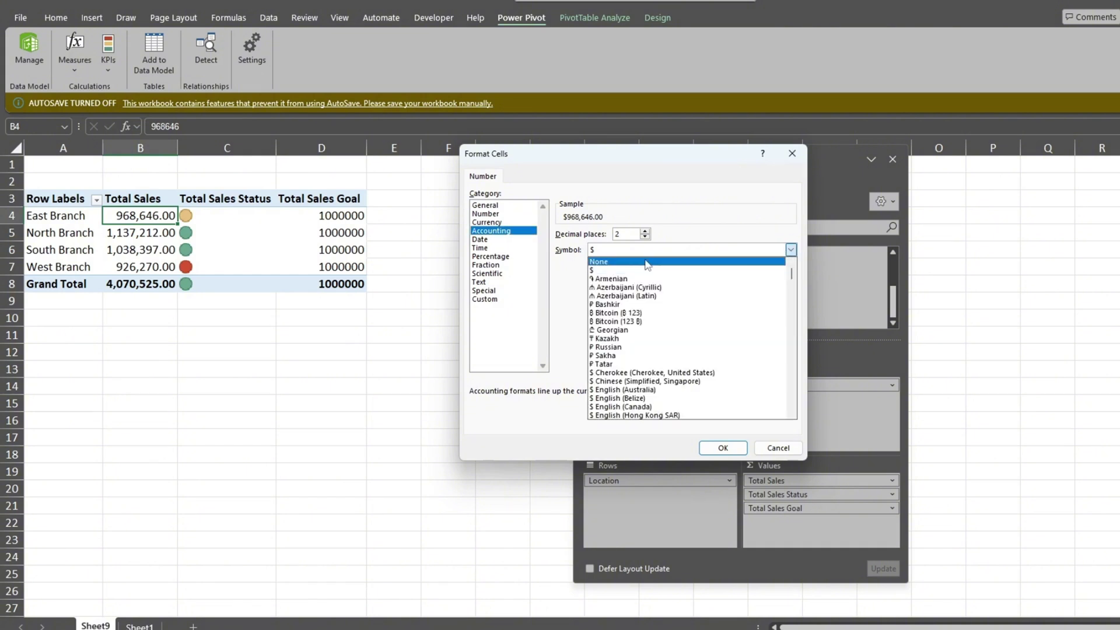
{"action": "left_click", "coordinate": [761, 260]}
{"action": "left_click", "coordinate": [729, 450]}
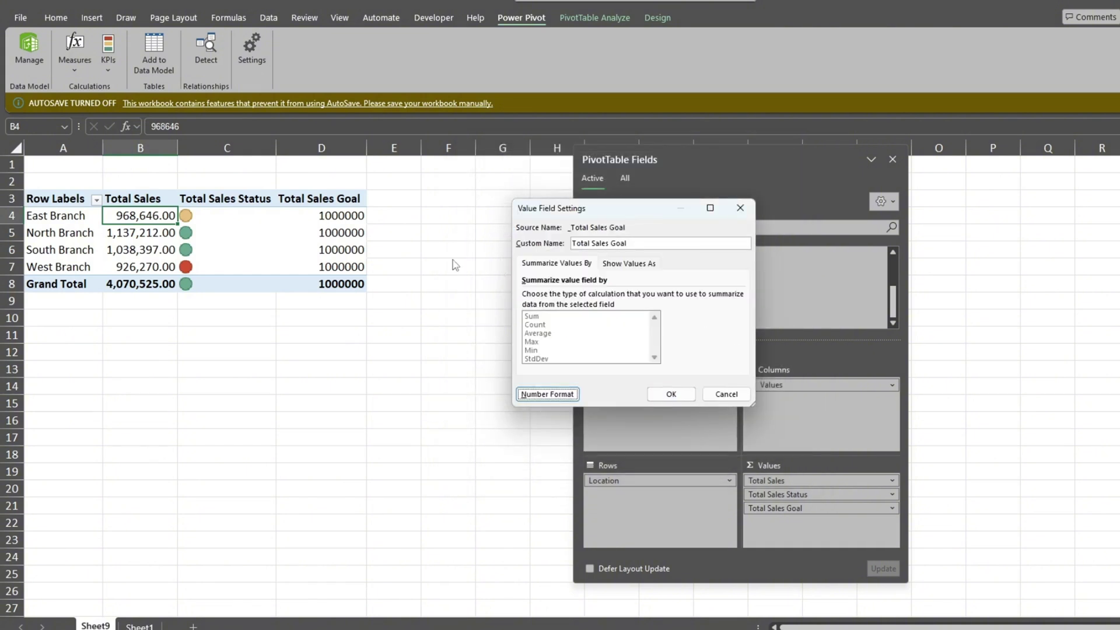
{"action": "left_click", "coordinate": [654, 389]}
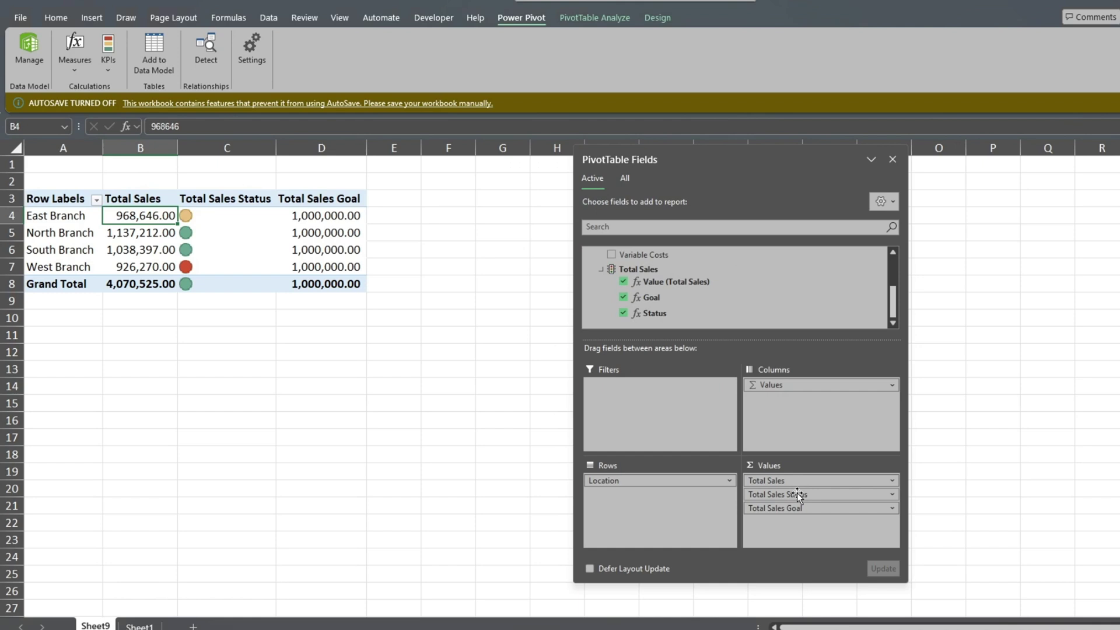
Step: Move the status column after Total Sales Goal and centre its icons in D3:D8
{"action": "left_click_drag", "start_coordinate": [796, 493], "coordinate": [797, 519]}
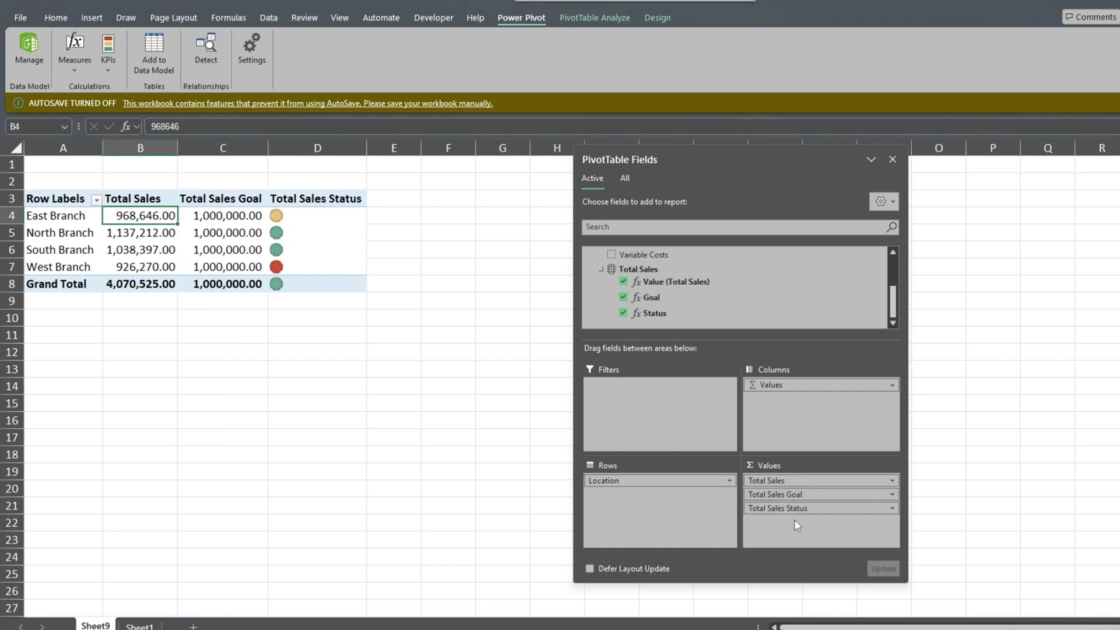
{"action": "left_click", "coordinate": [315, 200]}
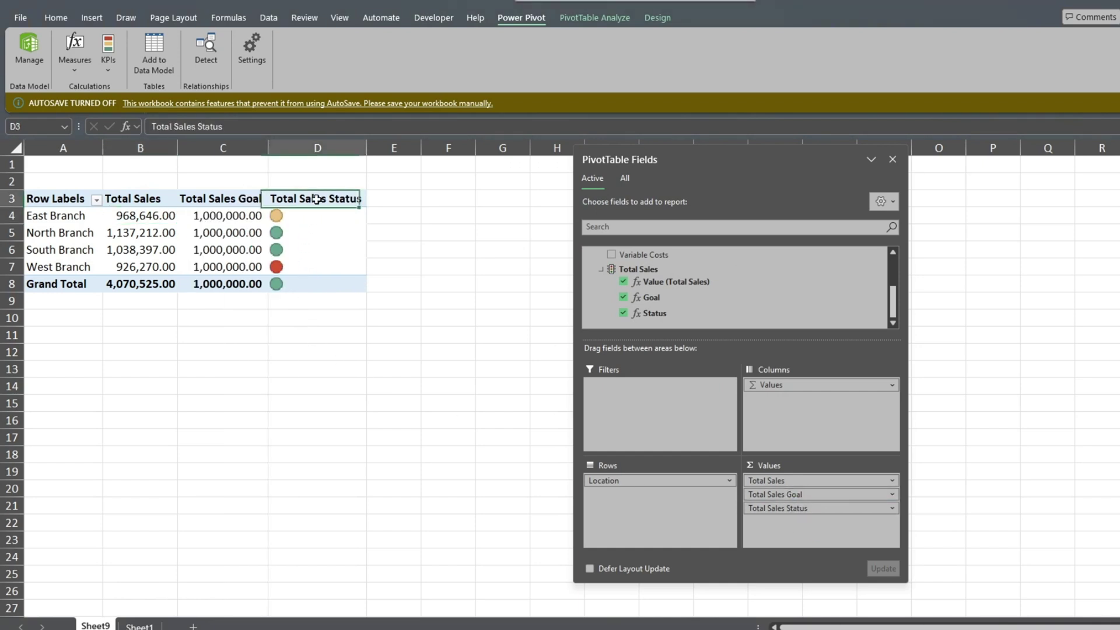
{"action": "left_click_drag", "start_coordinate": [315, 216], "coordinate": [309, 284]}
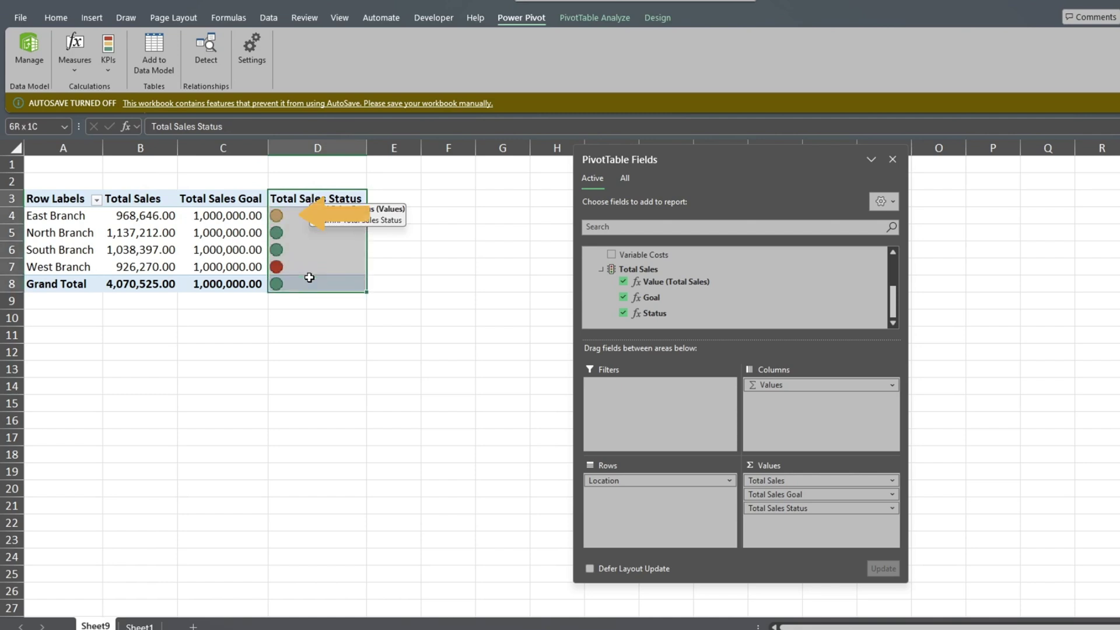
{"action": "left_click", "coordinate": [56, 18]}
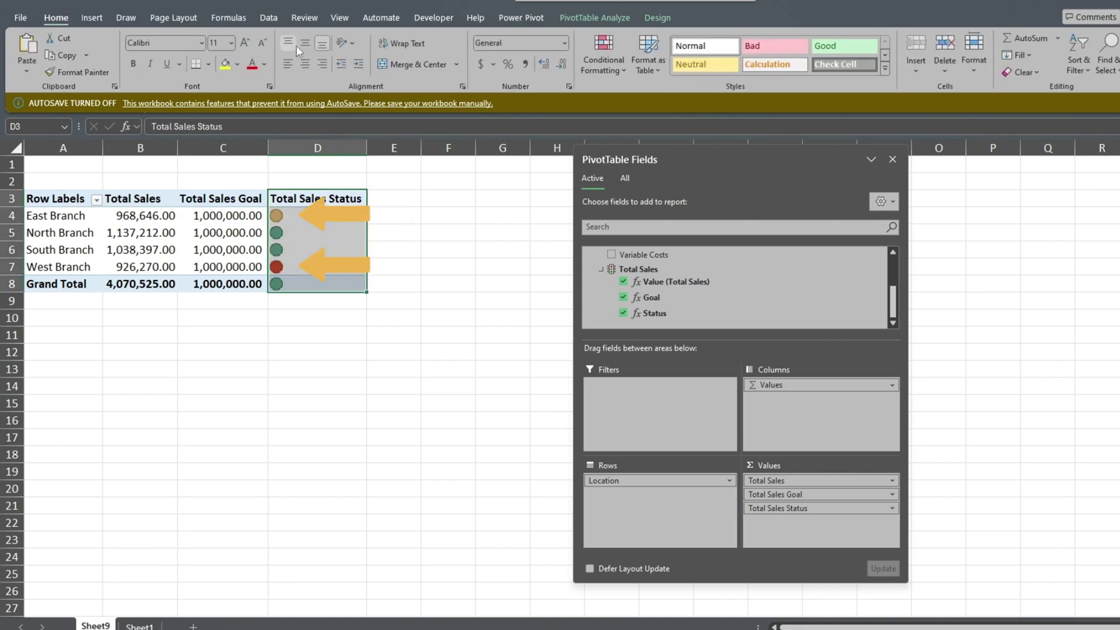
{"action": "left_click", "coordinate": [305, 64]}
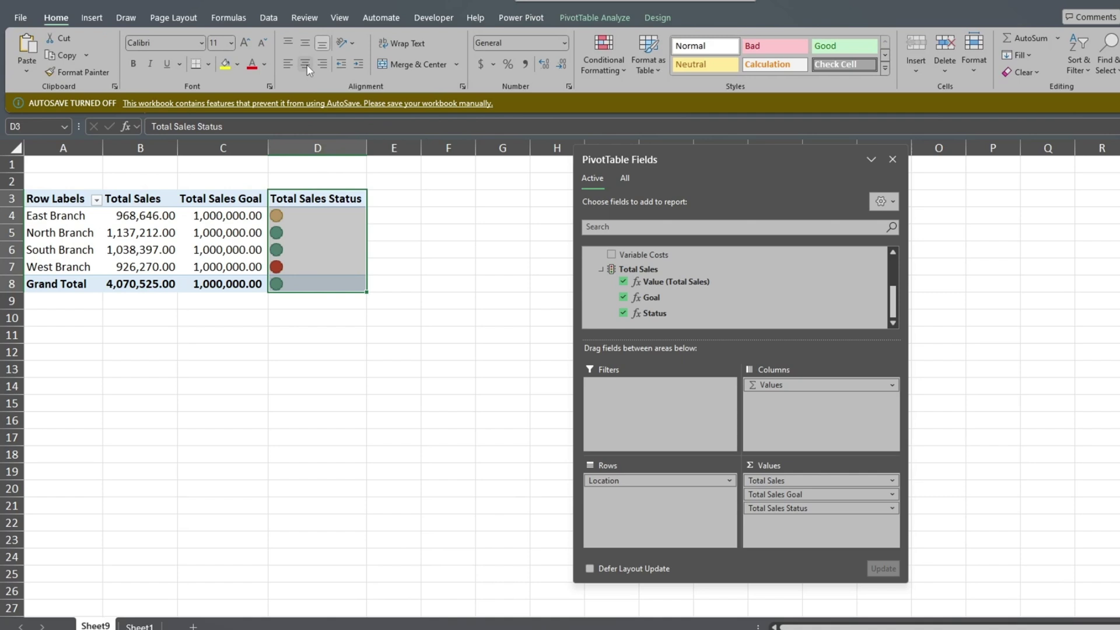
{"action": "left_click", "coordinate": [428, 268]}
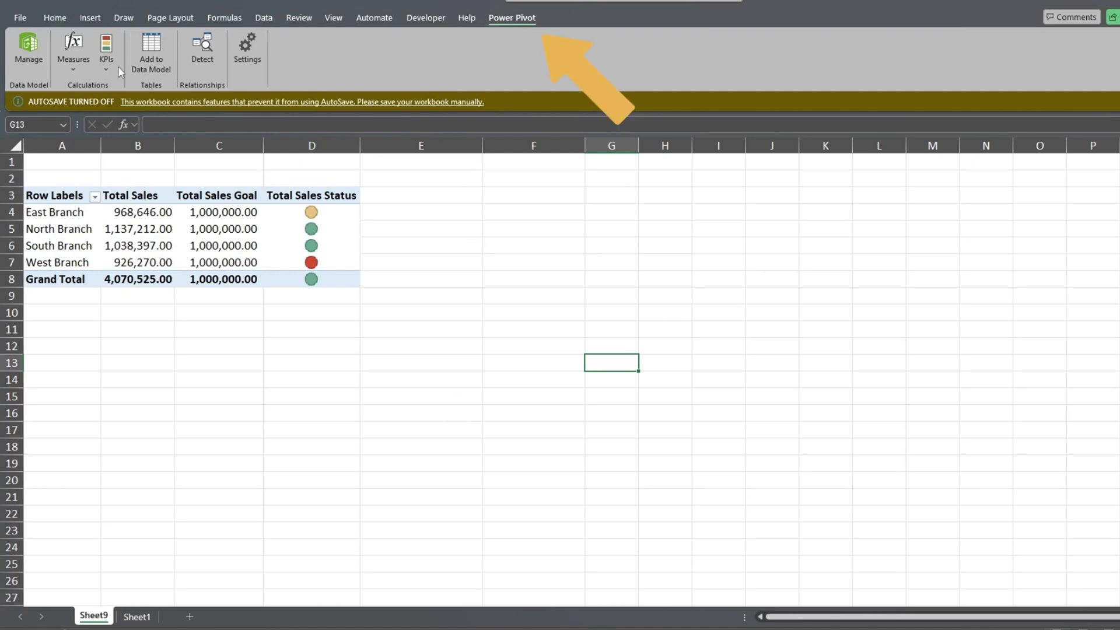
Step: Start a new measure named Var Cost to Sales Ratio
{"action": "left_click", "coordinate": [72, 69]}
{"action": "left_click", "coordinate": [80, 85]}
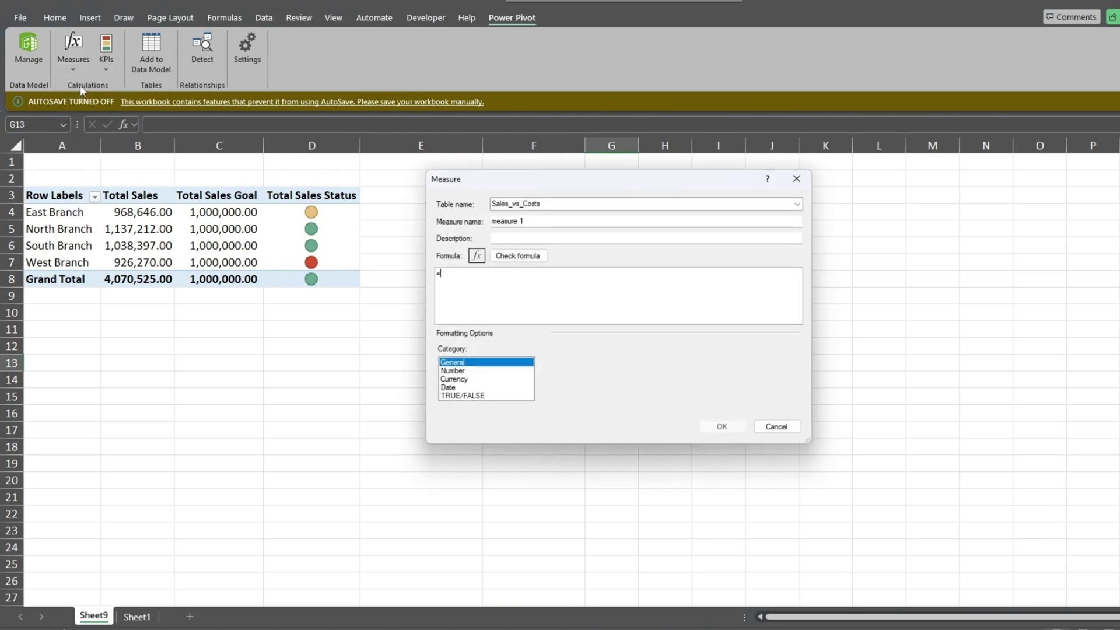
{"action": "left_click_drag", "start_coordinate": [532, 221], "coordinate": [491, 222]}
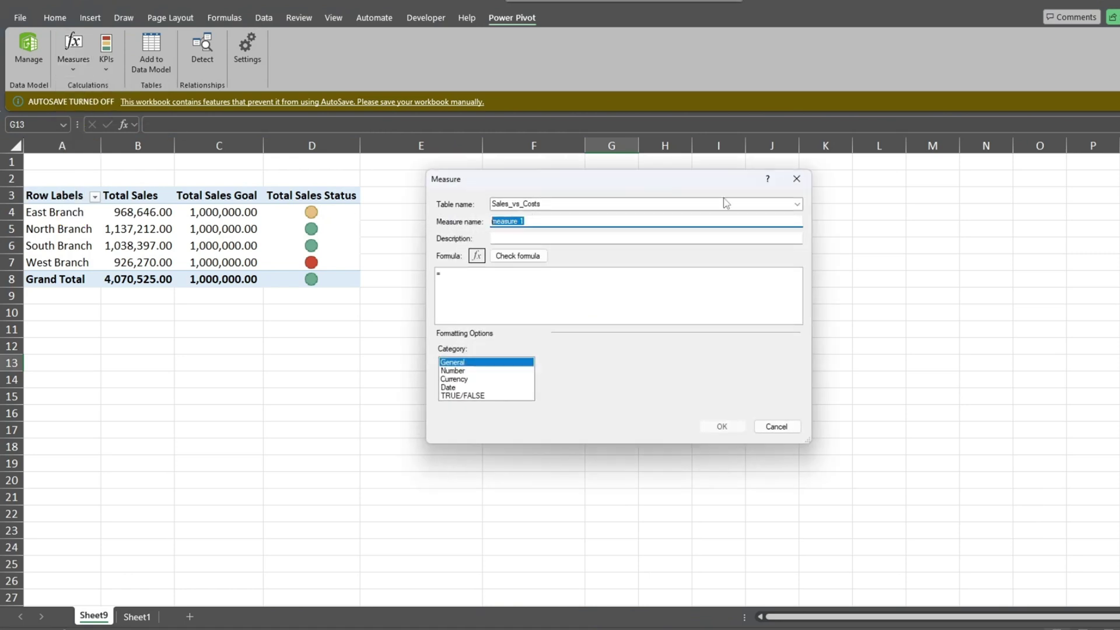
{"action": "type", "text": "Var Cost to Sales Ratio"}
{"action": "left_click", "coordinate": [493, 238]}
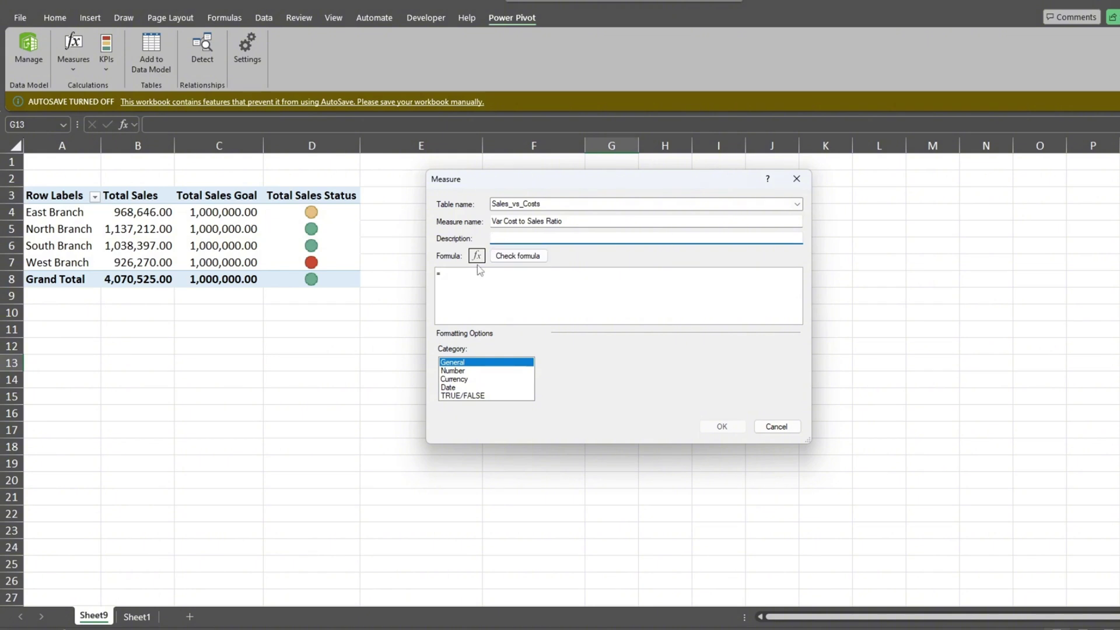
Step: Enter the formula =SUM([Variable Costs])/SUM([Daily Sales]) for the measure
{"action": "left_click", "coordinate": [513, 270]}
{"action": "type", "text": "SUM("}
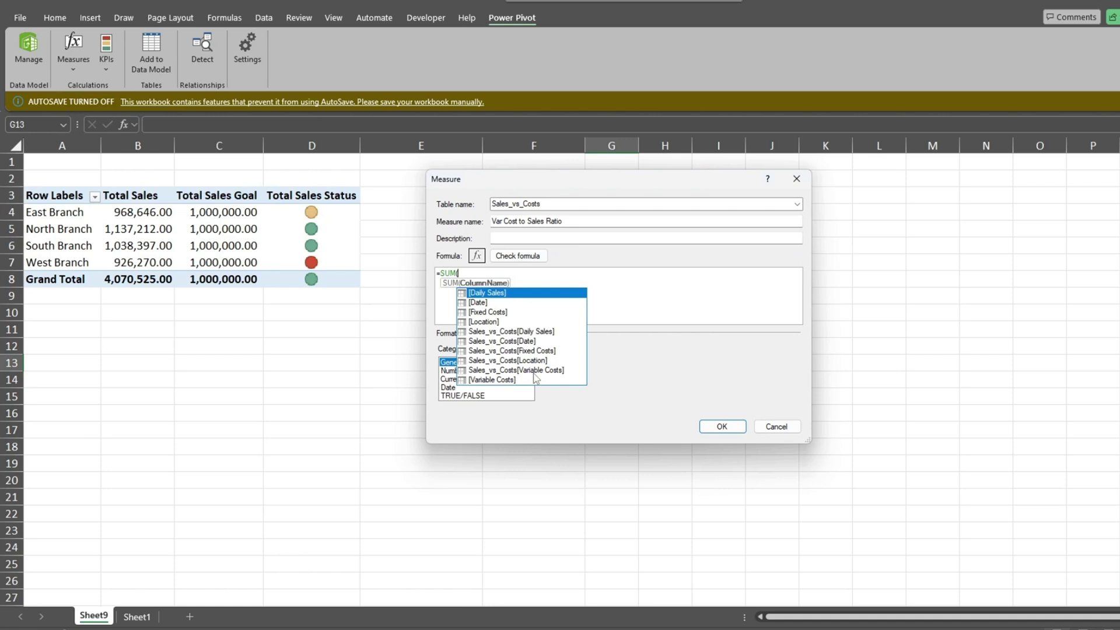
{"action": "double_click", "coordinate": [532, 370]}
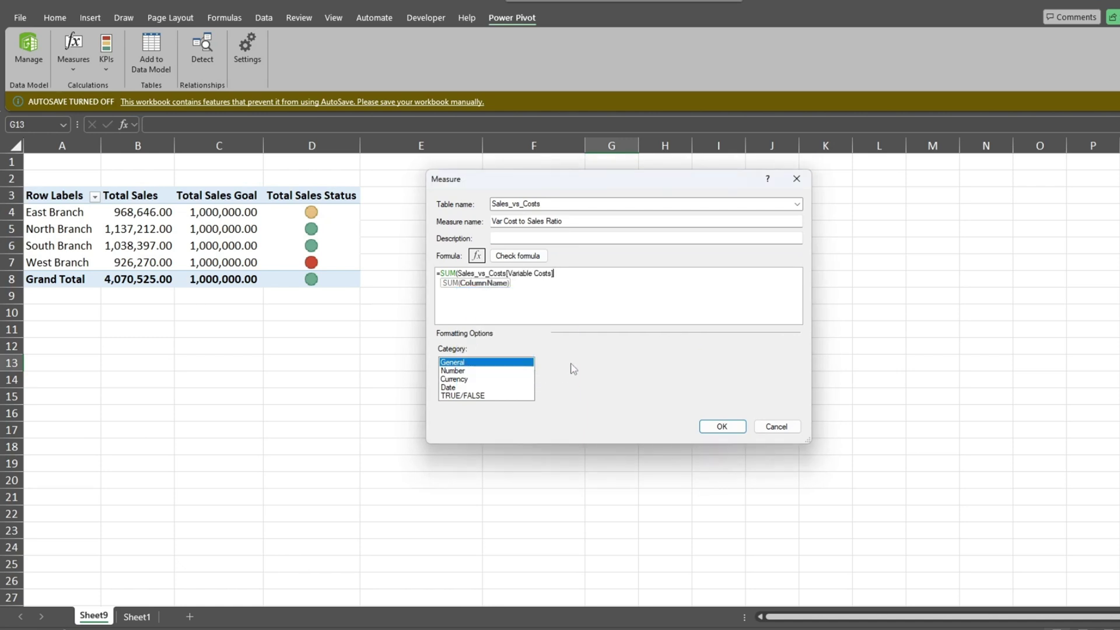
{"action": "type", "text": ")/"}
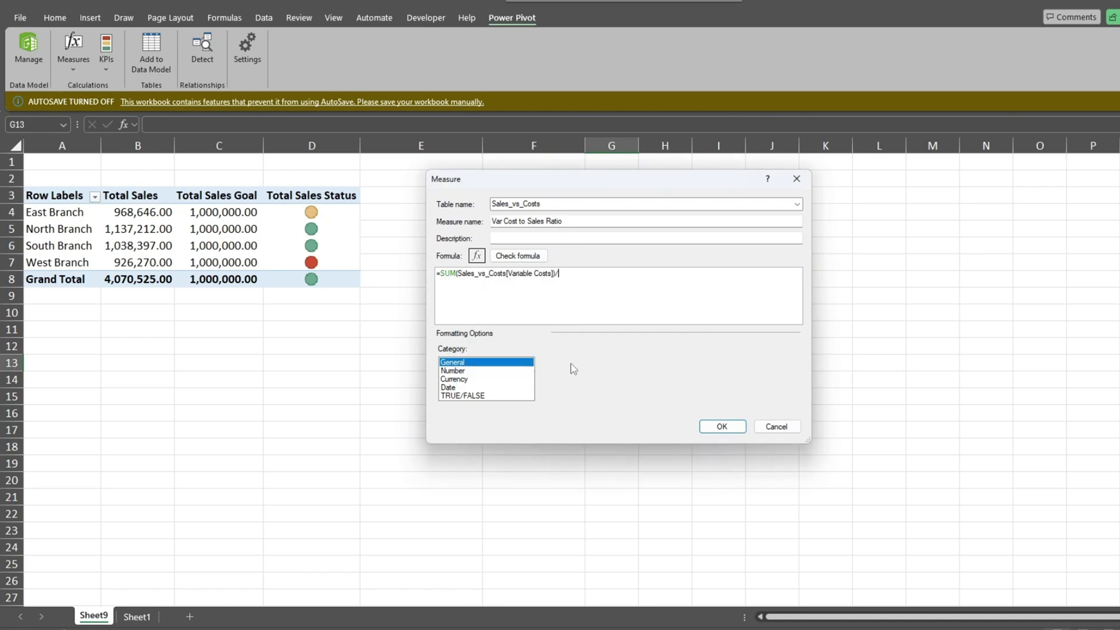
{"action": "type", "text": "SUM("}
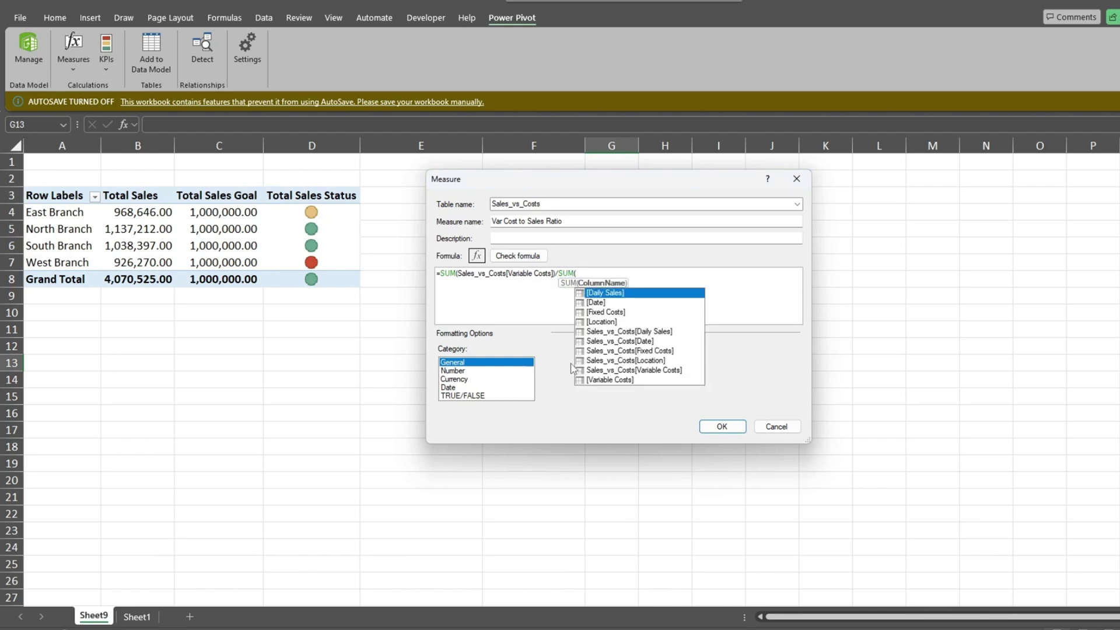
{"action": "double_click", "coordinate": [659, 332]}
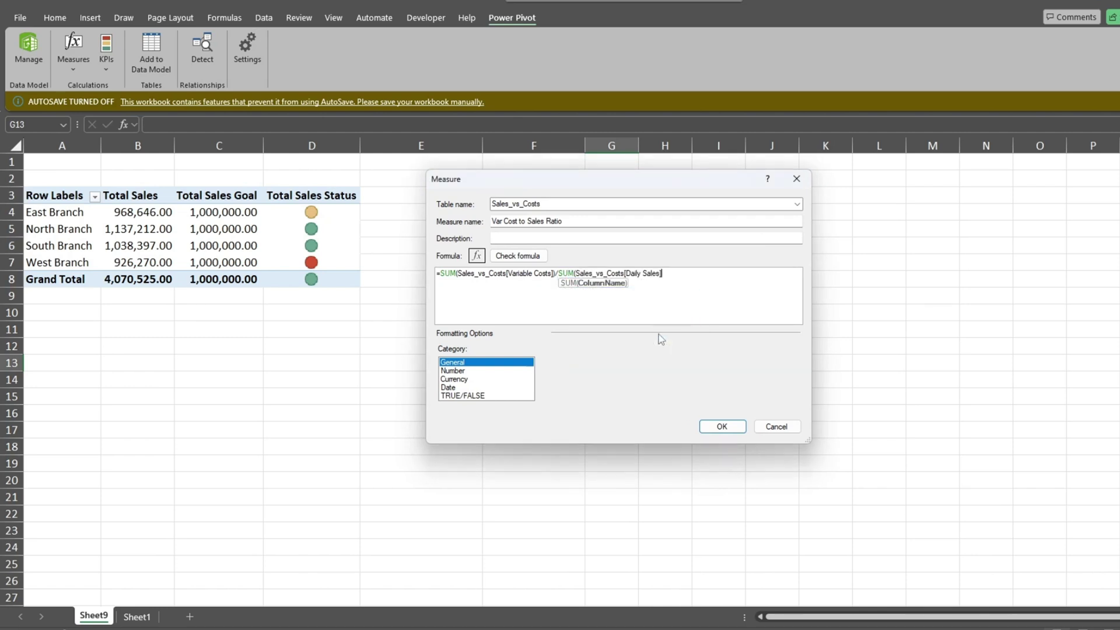
{"action": "type", "text": ")"}
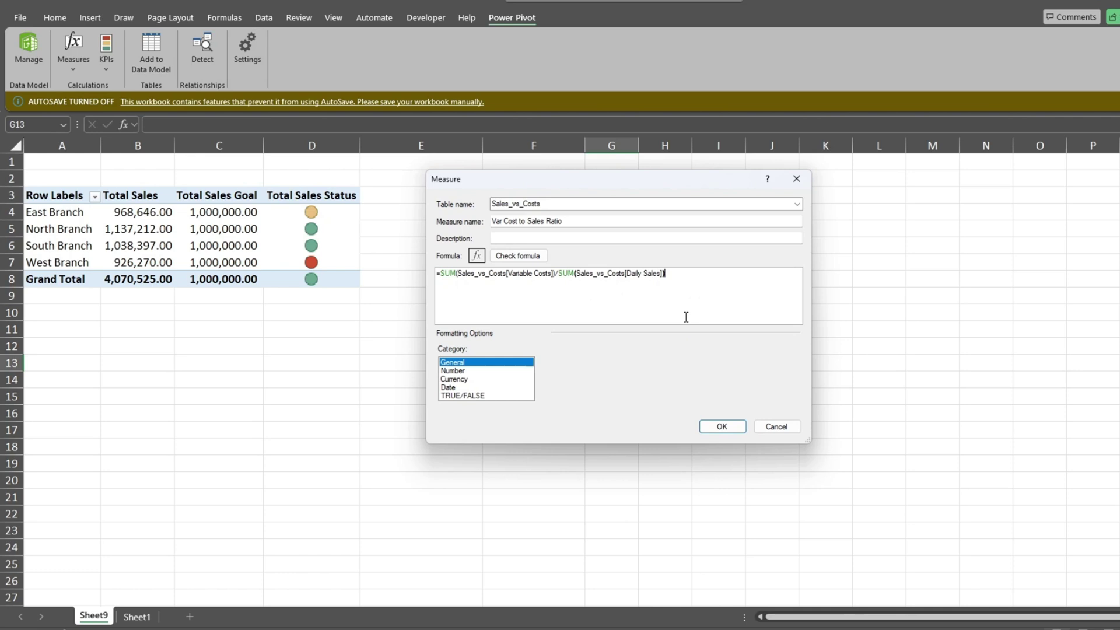
Step: Check the formula and format the measure as a percentage
{"action": "left_click", "coordinate": [534, 260]}
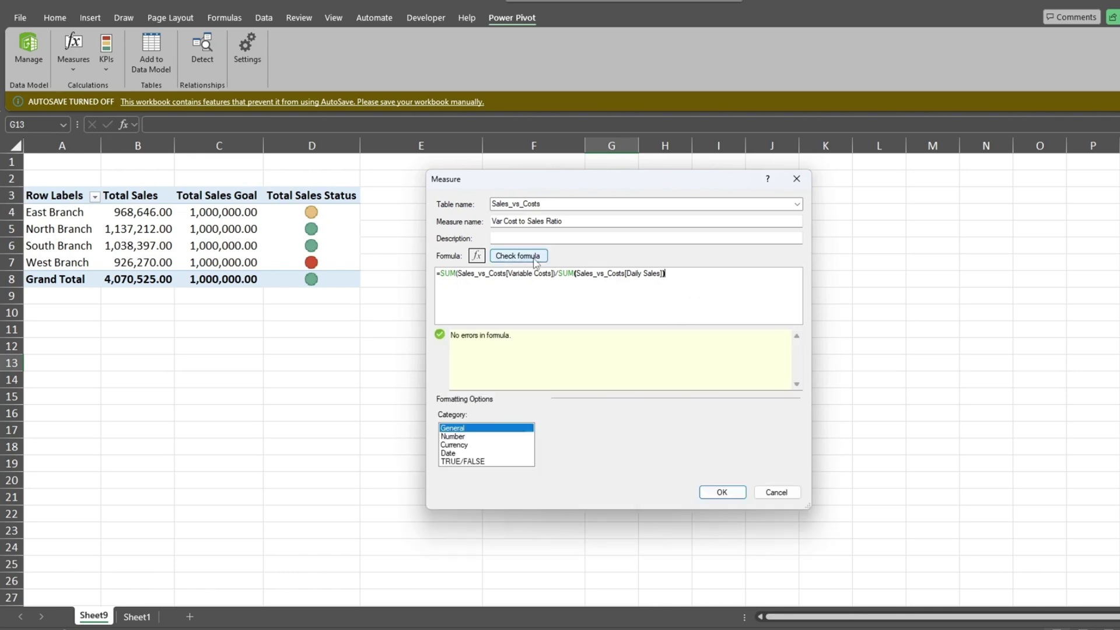
{"action": "left_click", "coordinate": [465, 438]}
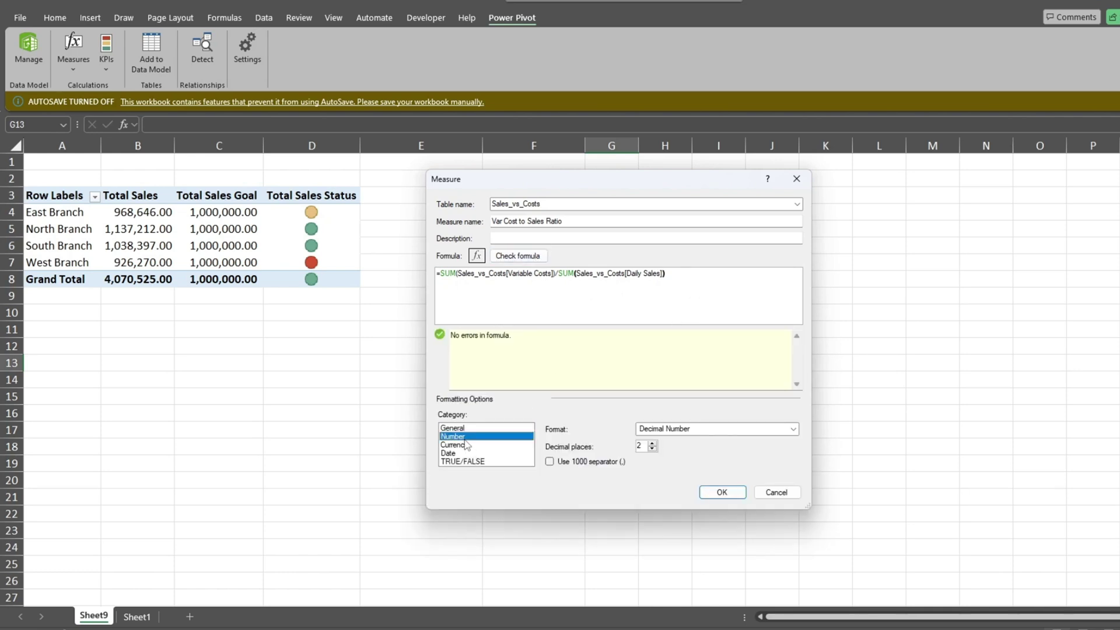
{"action": "left_click", "coordinate": [792, 430]}
{"action": "left_click", "coordinate": [656, 460]}
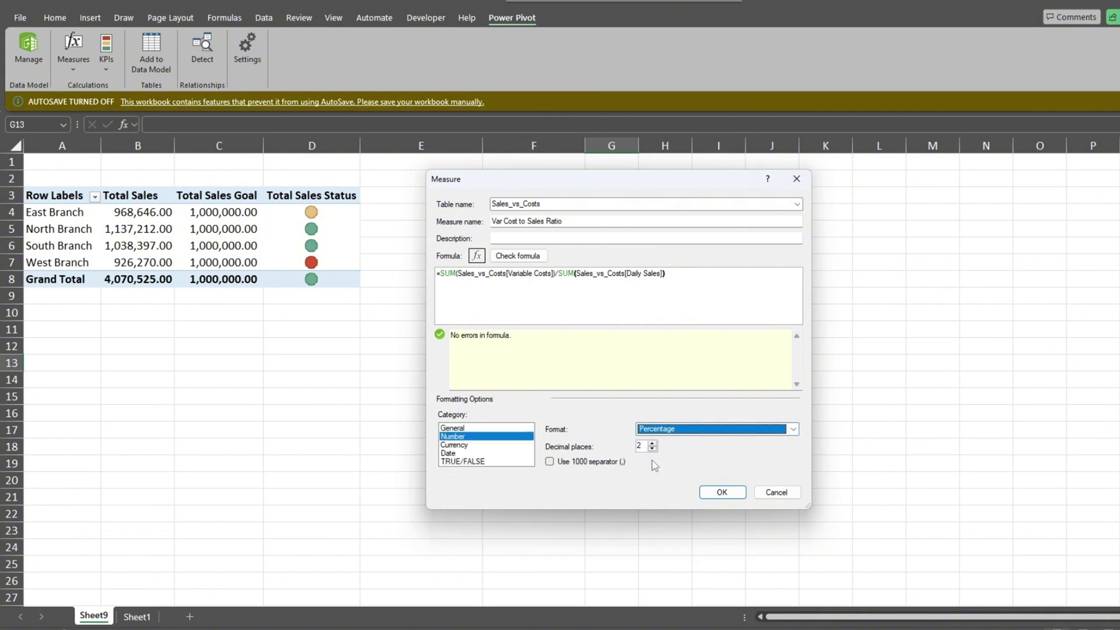
Step: Create the Var Cost to Sales Ratio measure and drag it into the PivotTable values
{"action": "left_click", "coordinate": [721, 492]}
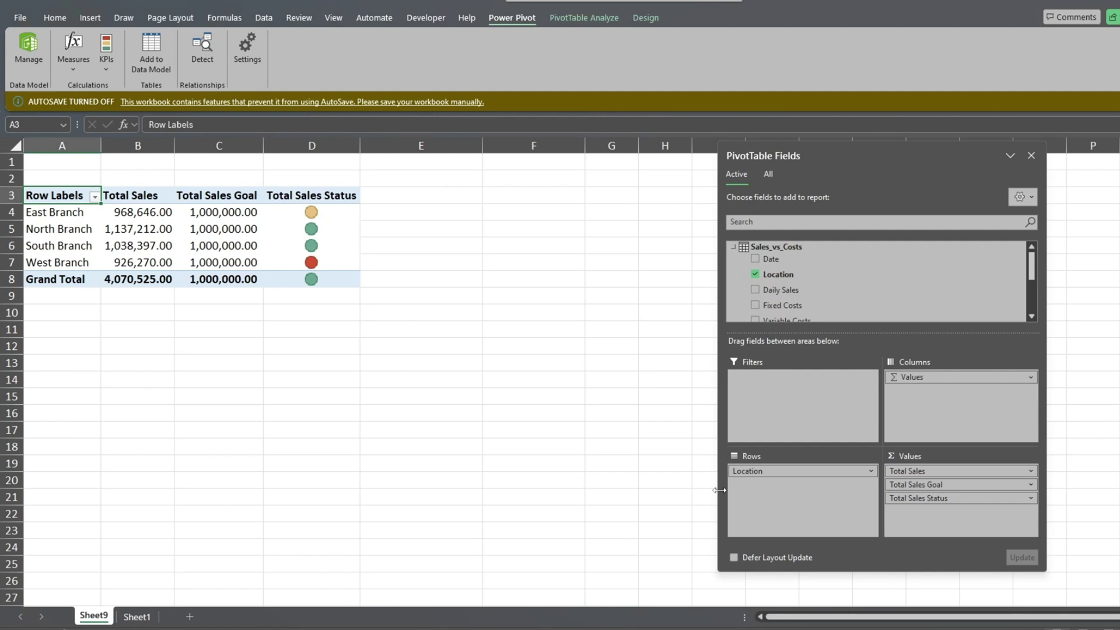
{"action": "left_click_drag", "start_coordinate": [1031, 265], "coordinate": [1031, 297]}
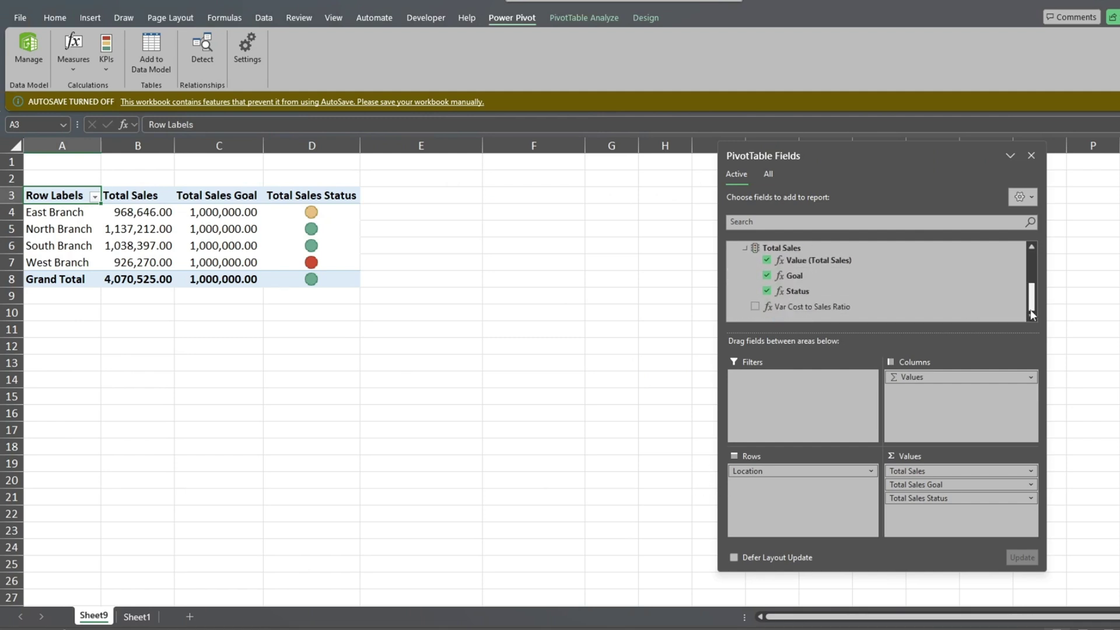
{"action": "left_click_drag", "start_coordinate": [783, 308], "coordinate": [908, 511]}
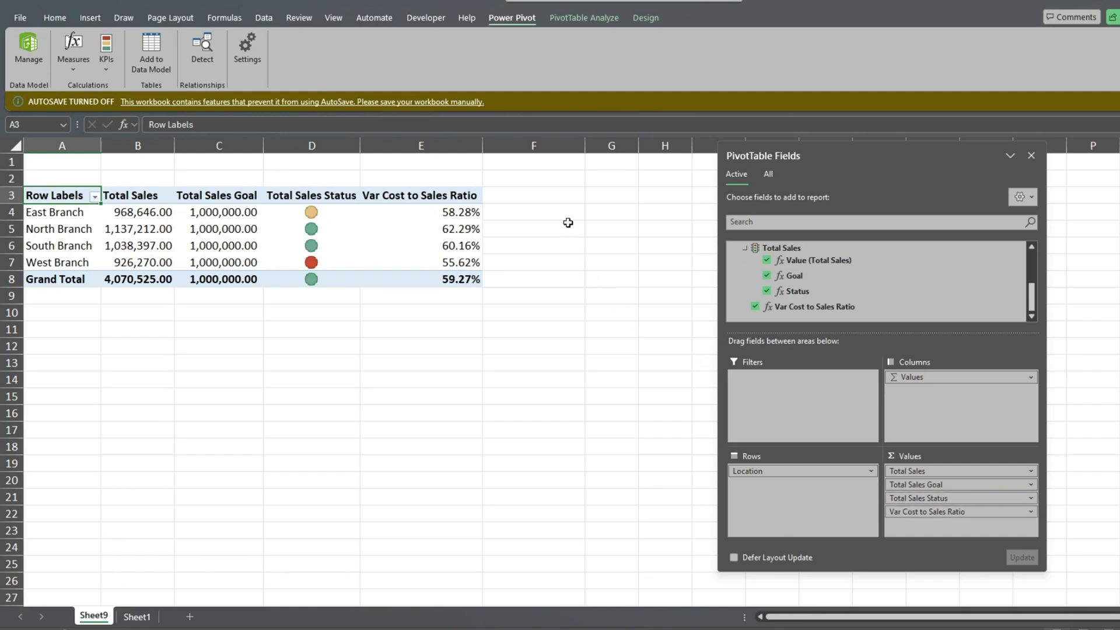
Step: Create a Var Cost to Sales Ratio KPI with absolute target 0.57 and status thresholds 0.57 and 0.60
{"action": "left_click", "coordinate": [98, 72]}
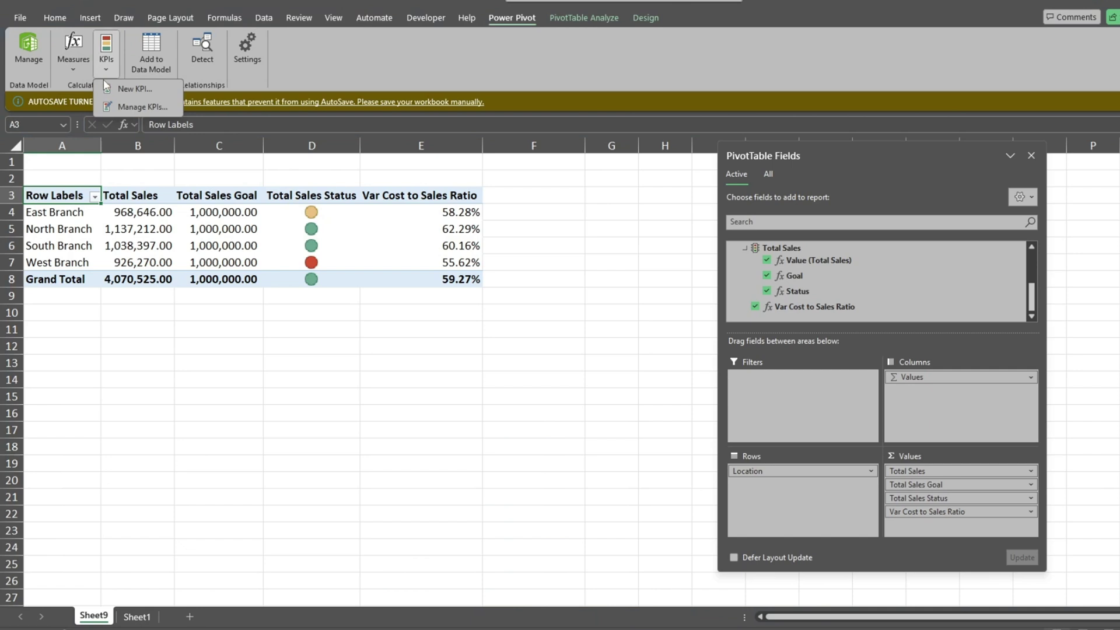
{"action": "left_click", "coordinate": [111, 88]}
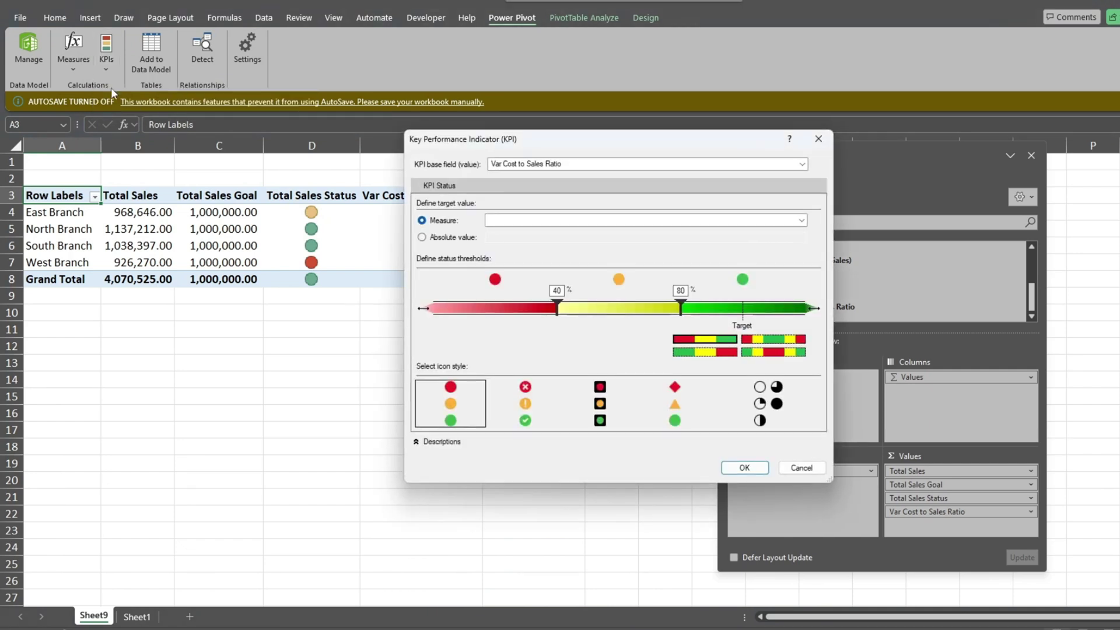
{"action": "left_click_drag", "start_coordinate": [542, 142], "coordinate": [711, 160]}
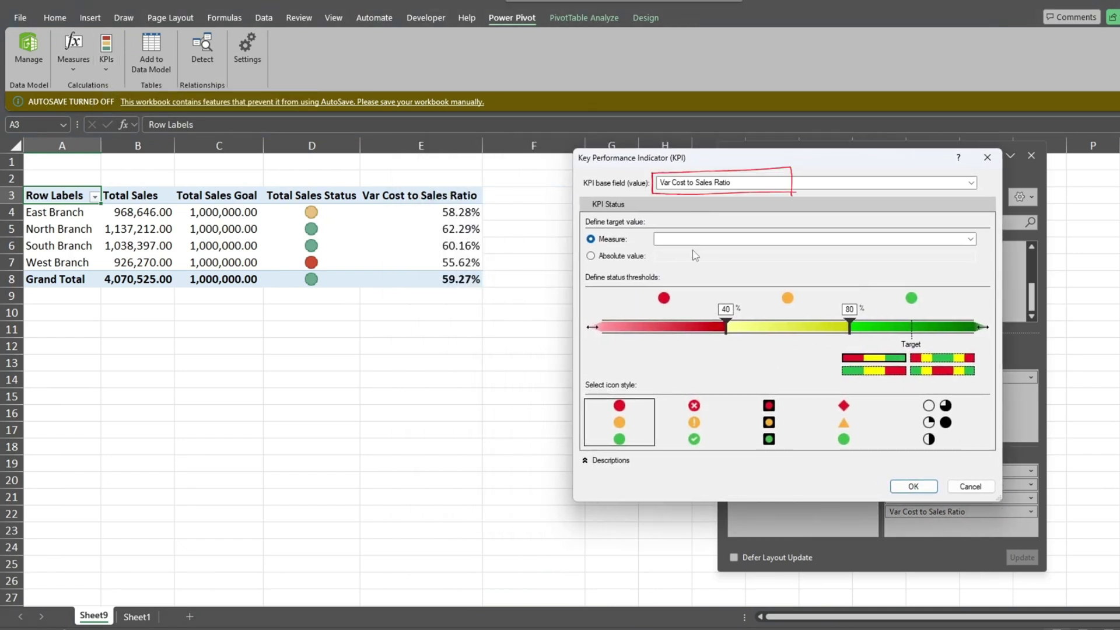
{"action": "left_click", "coordinate": [590, 255]}
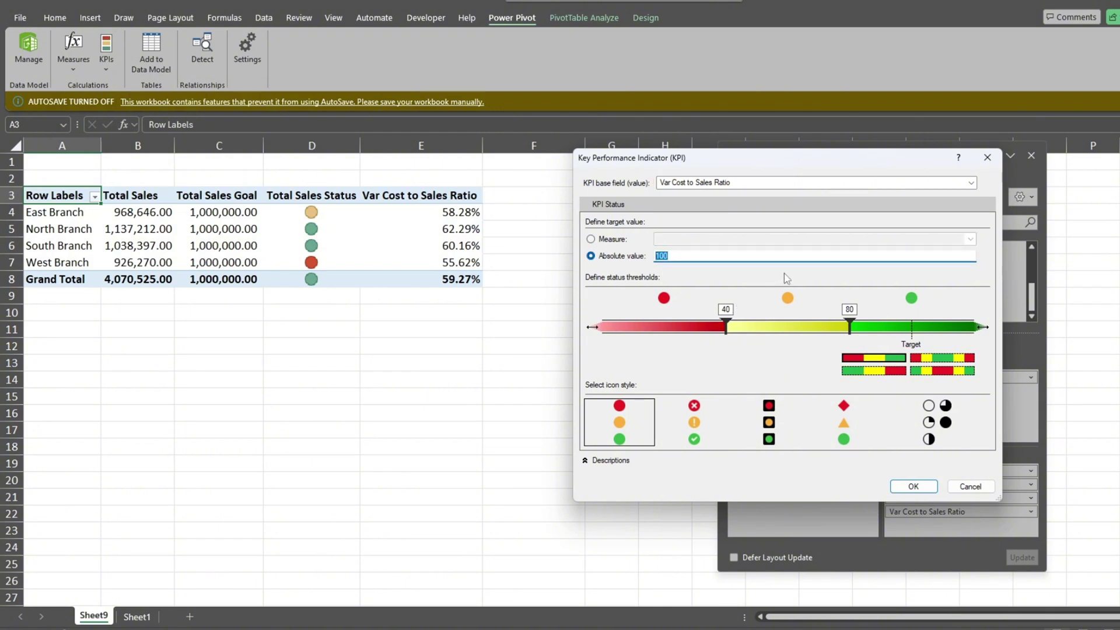
{"action": "type", "text": "0.57"}
{"action": "key", "text": "Tab"}
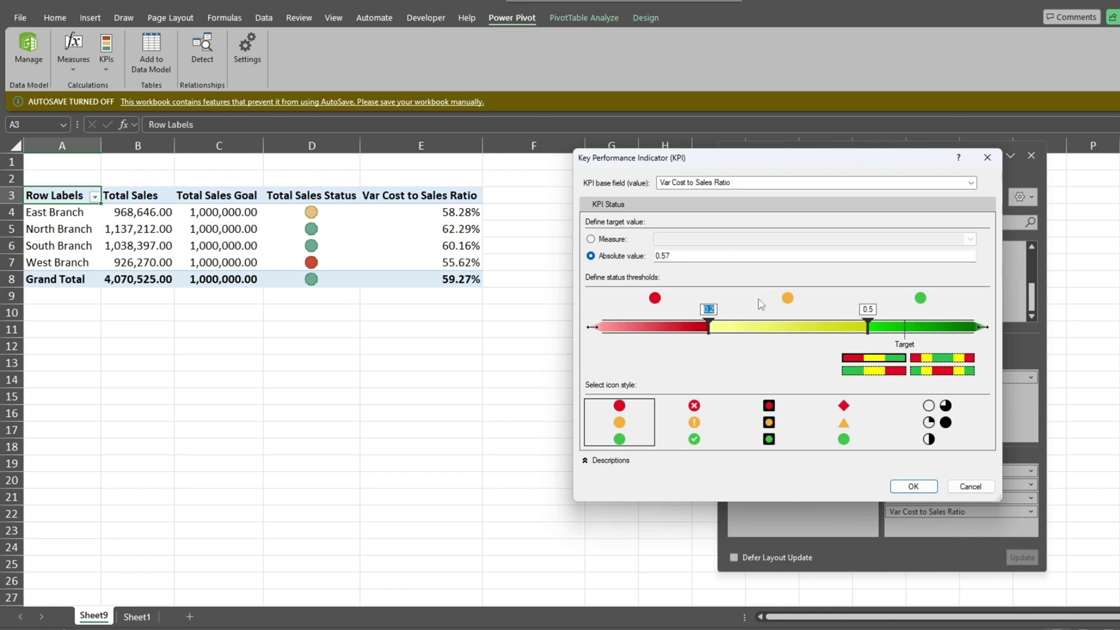
{"action": "mouse_move", "coordinate": [868, 328]}
{"action": "left_mouse_down"}
{"action": "mouse_move", "coordinate": [915, 330]}
{"action": "mouse_move", "coordinate": [905, 331]}
{"action": "left_mouse_up"}
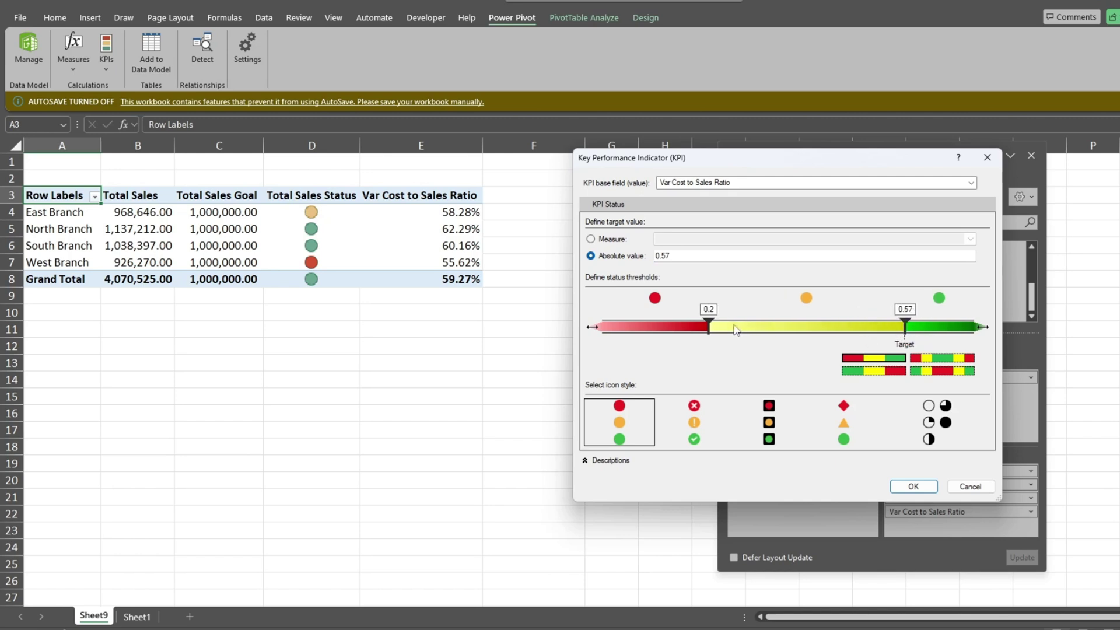
{"action": "double_click", "coordinate": [709, 309]}
{"action": "type", "text": "0.60"}
Step: Confirm the KPI and replace the numeric Var Cost to Sales Ratio Status field with its status icons
{"action": "left_click", "coordinate": [904, 484]}
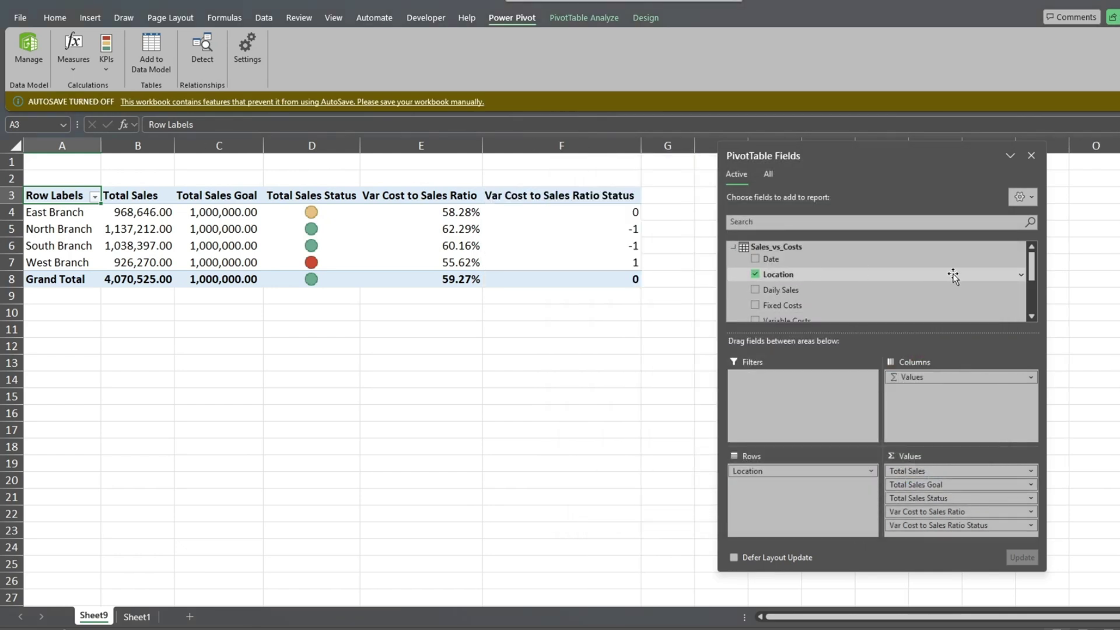
{"action": "scroll", "coordinate": [1034, 274], "scroll_direction": "down", "scroll_amount": 2}
{"action": "scroll", "coordinate": [1035, 274], "scroll_direction": "down", "scroll_amount": 1}
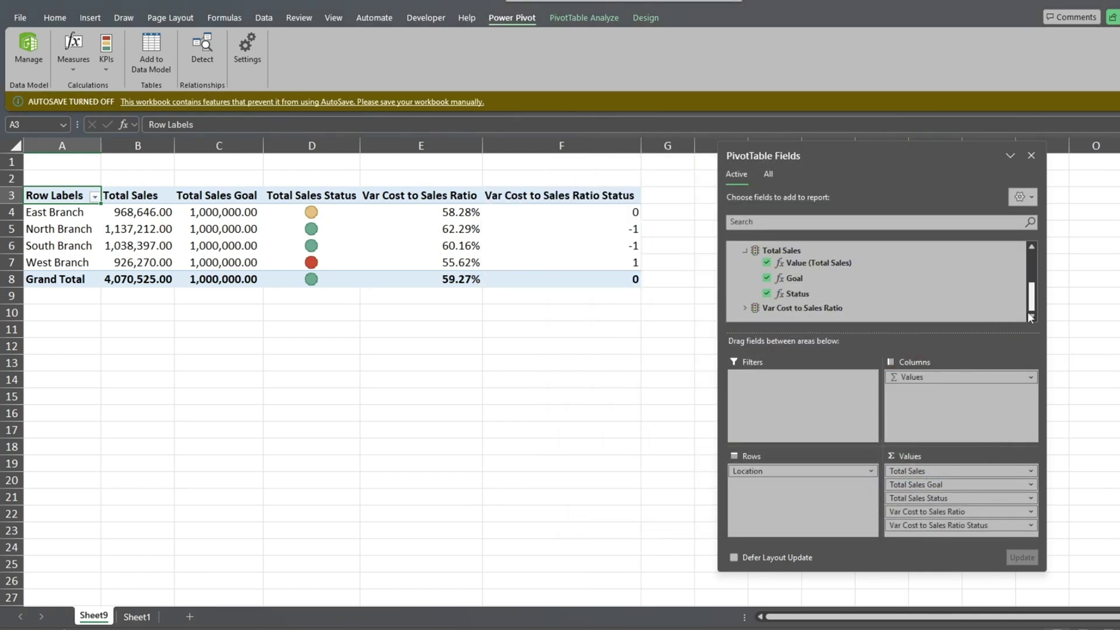
{"action": "left_click", "coordinate": [745, 307]}
{"action": "left_click", "coordinate": [766, 307]}
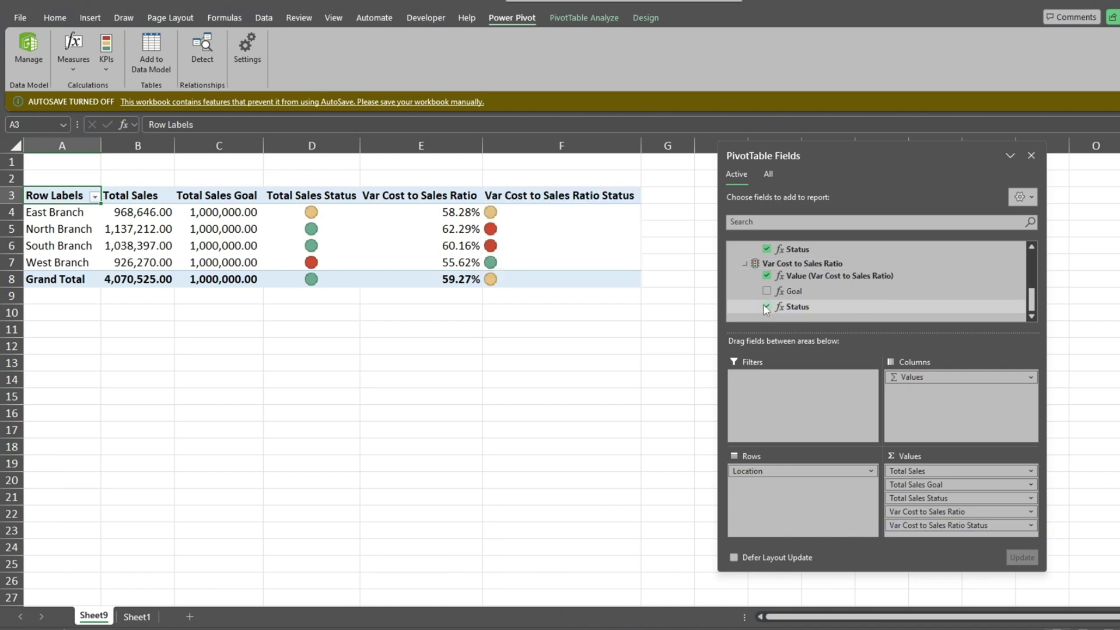
Step: Centre the status icons in column F and deselect the PivotTable to hide the field list
{"action": "left_click", "coordinate": [561, 182]}
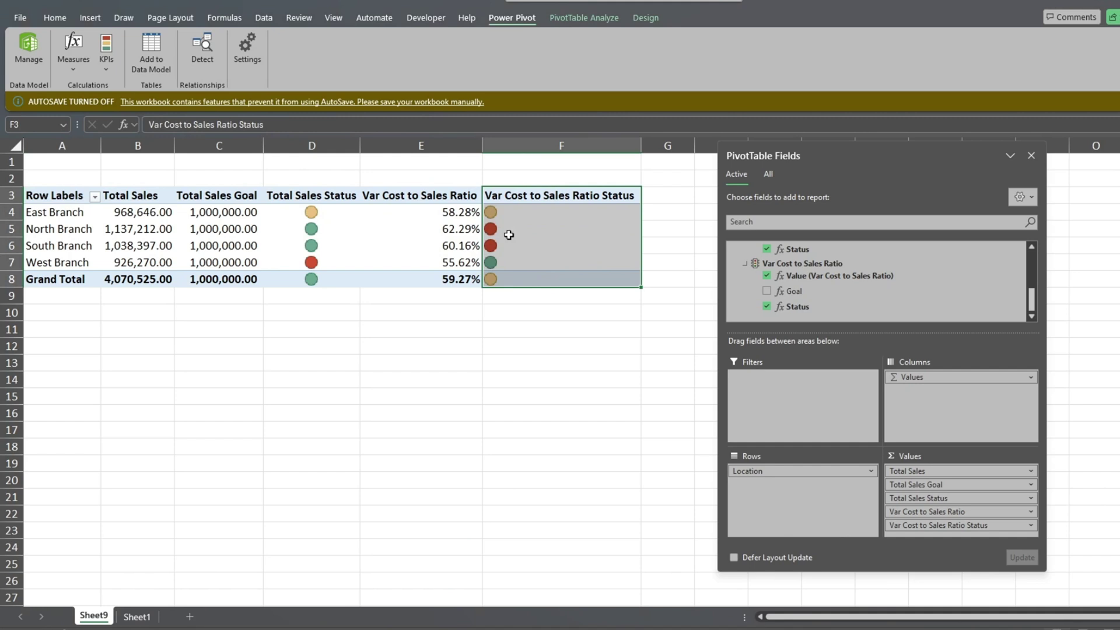
{"action": "left_click", "coordinate": [55, 18]}
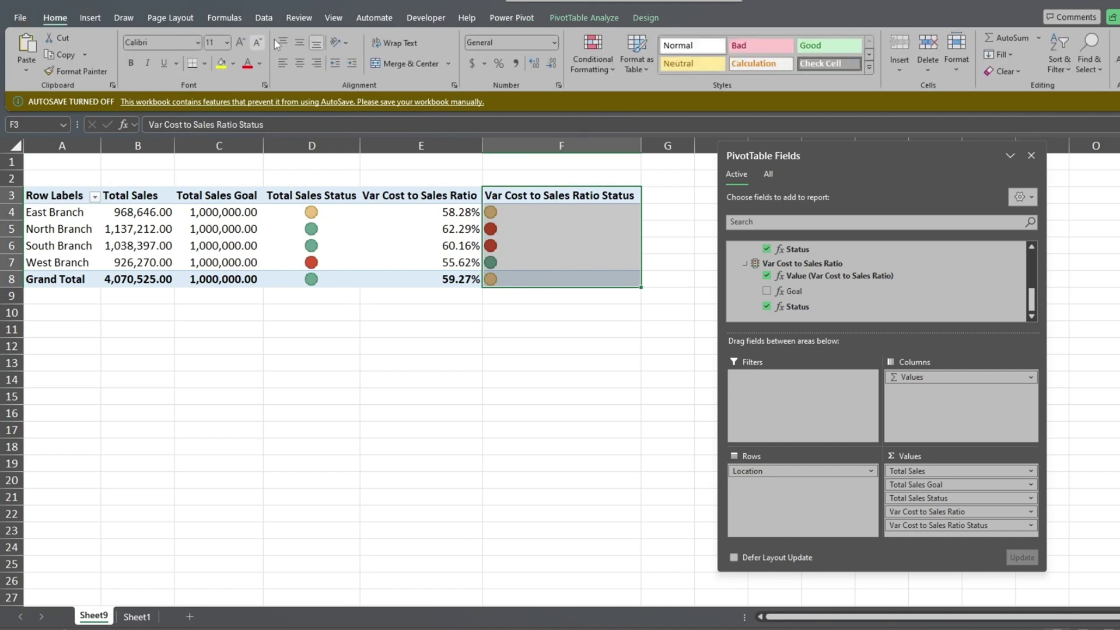
{"action": "left_click", "coordinate": [300, 63]}
{"action": "left_click", "coordinate": [577, 410]}
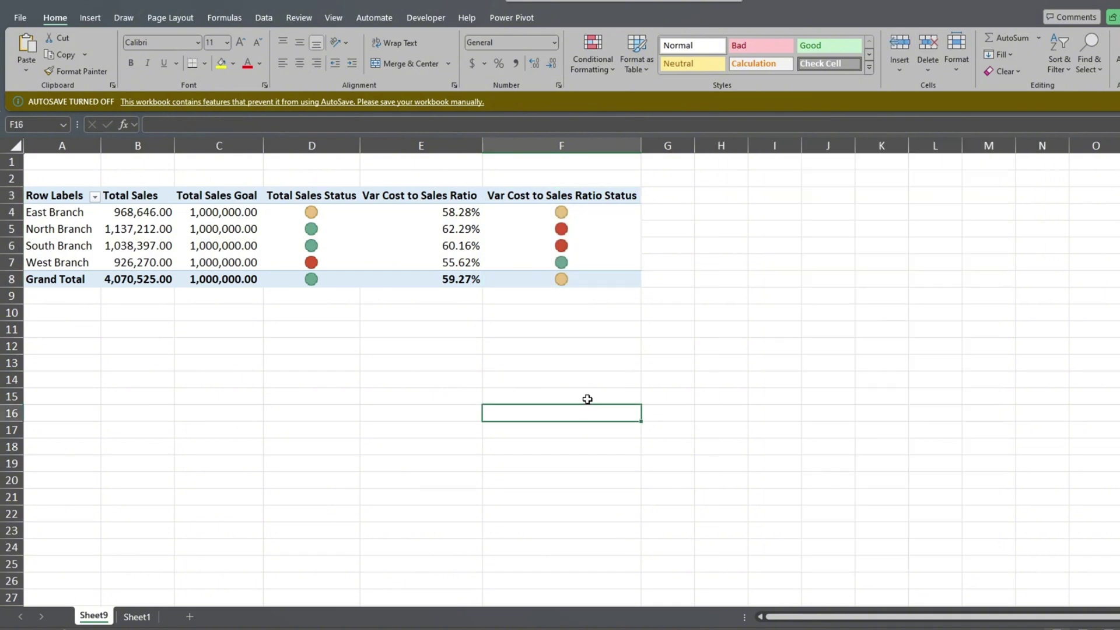